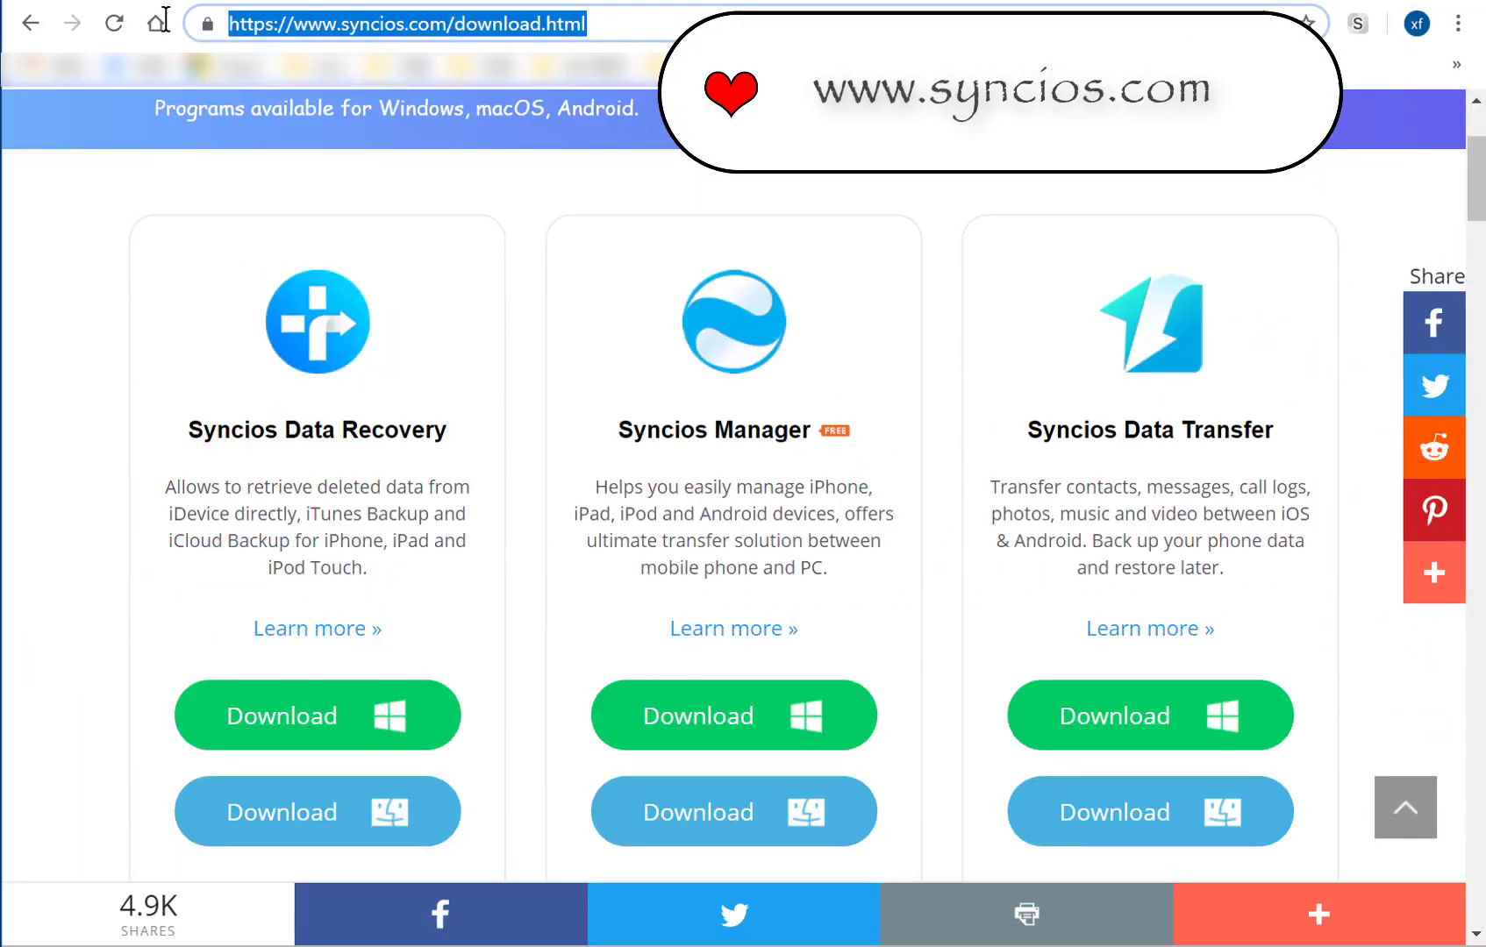
Step: Look over the Chrome Syncios download page listing Syncios Manager and Syncios Data Transfer
click(625, 32)
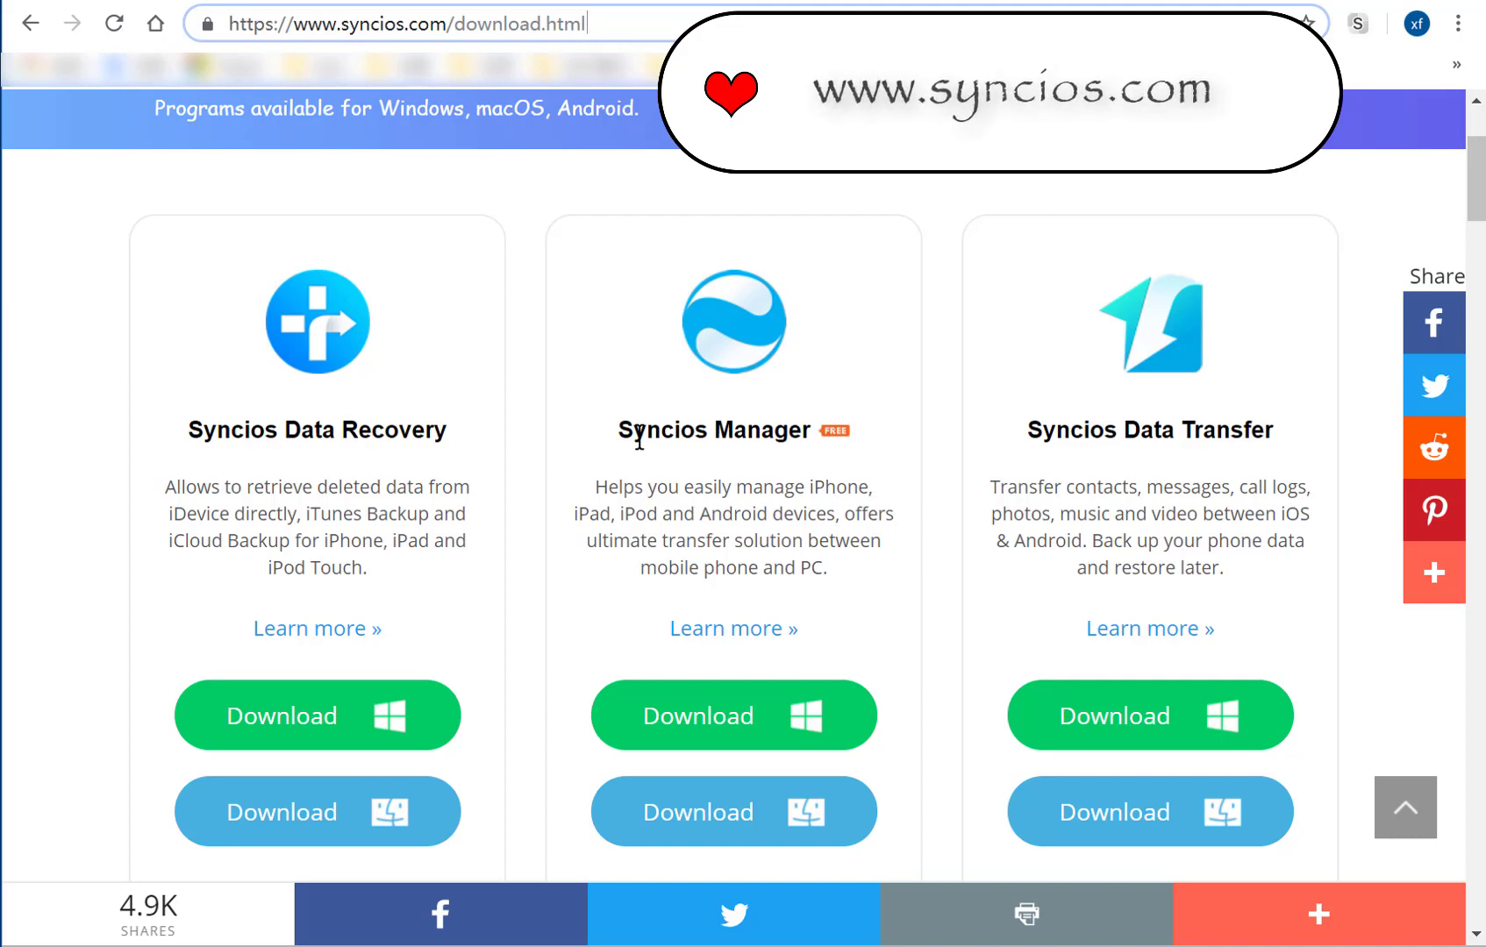
drag(624, 434, 869, 447)
click(847, 468)
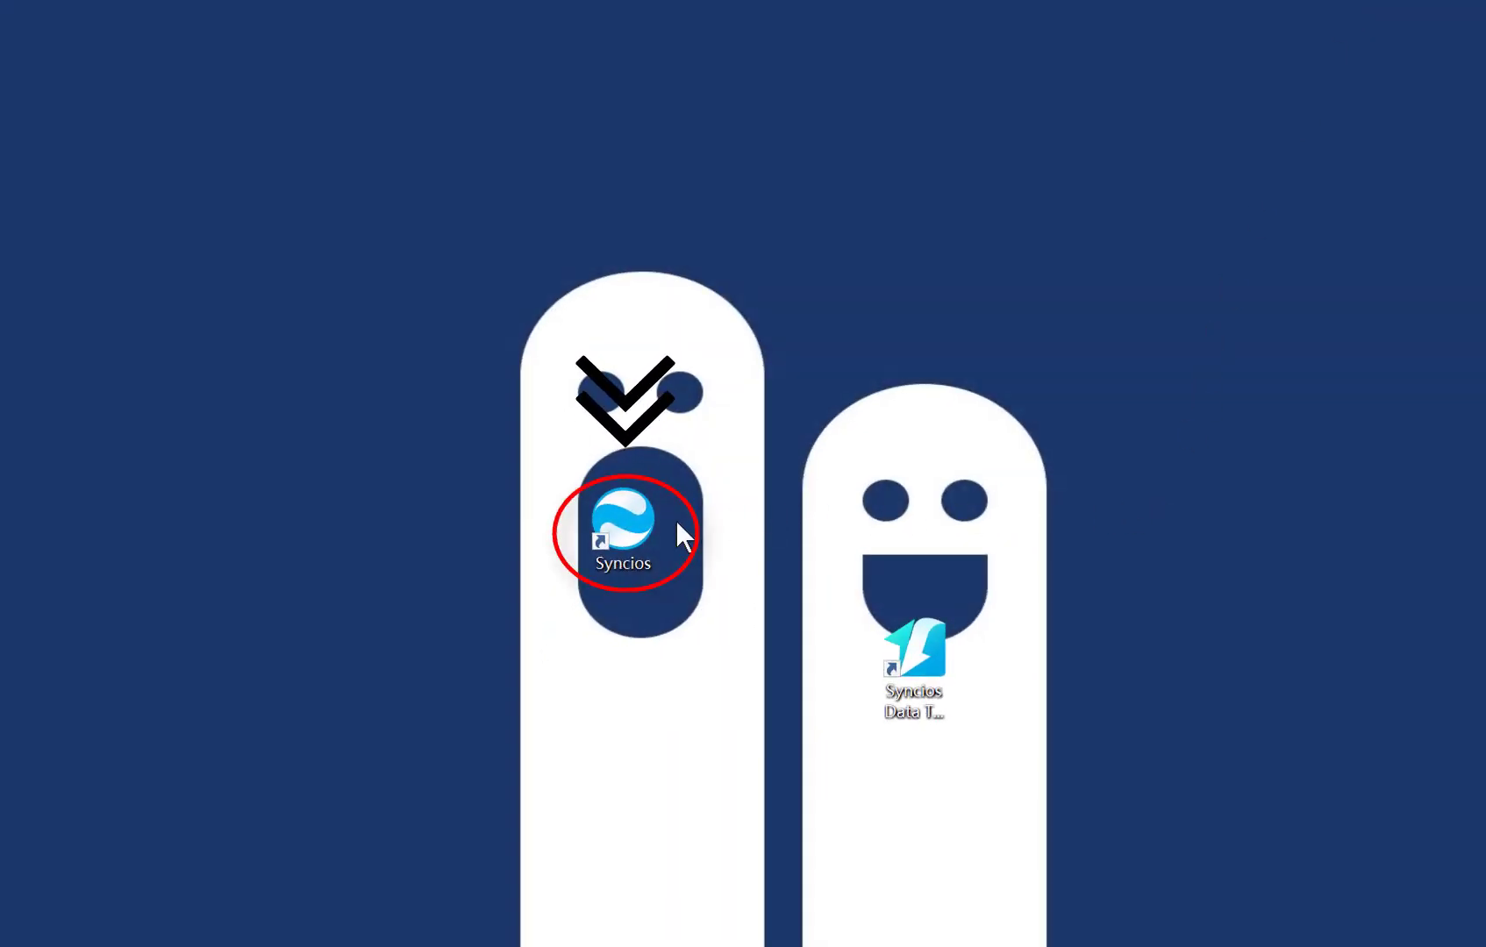
Step: Launch Syncios Manager, dismiss the iTunes note, and show the iPhone's contact information
double_click(621, 515)
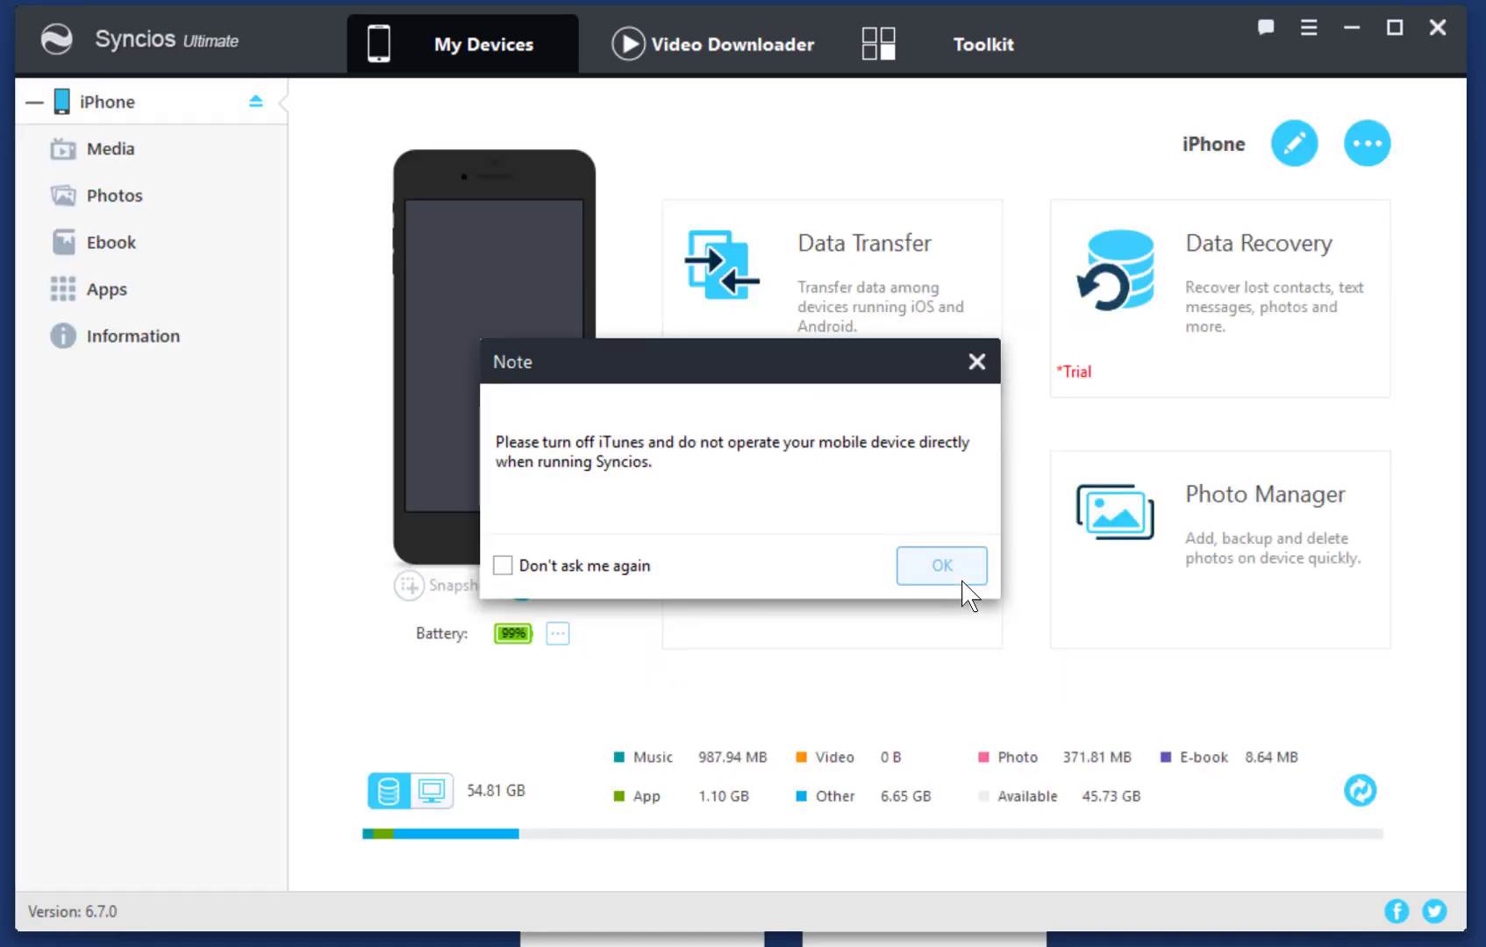
click(963, 579)
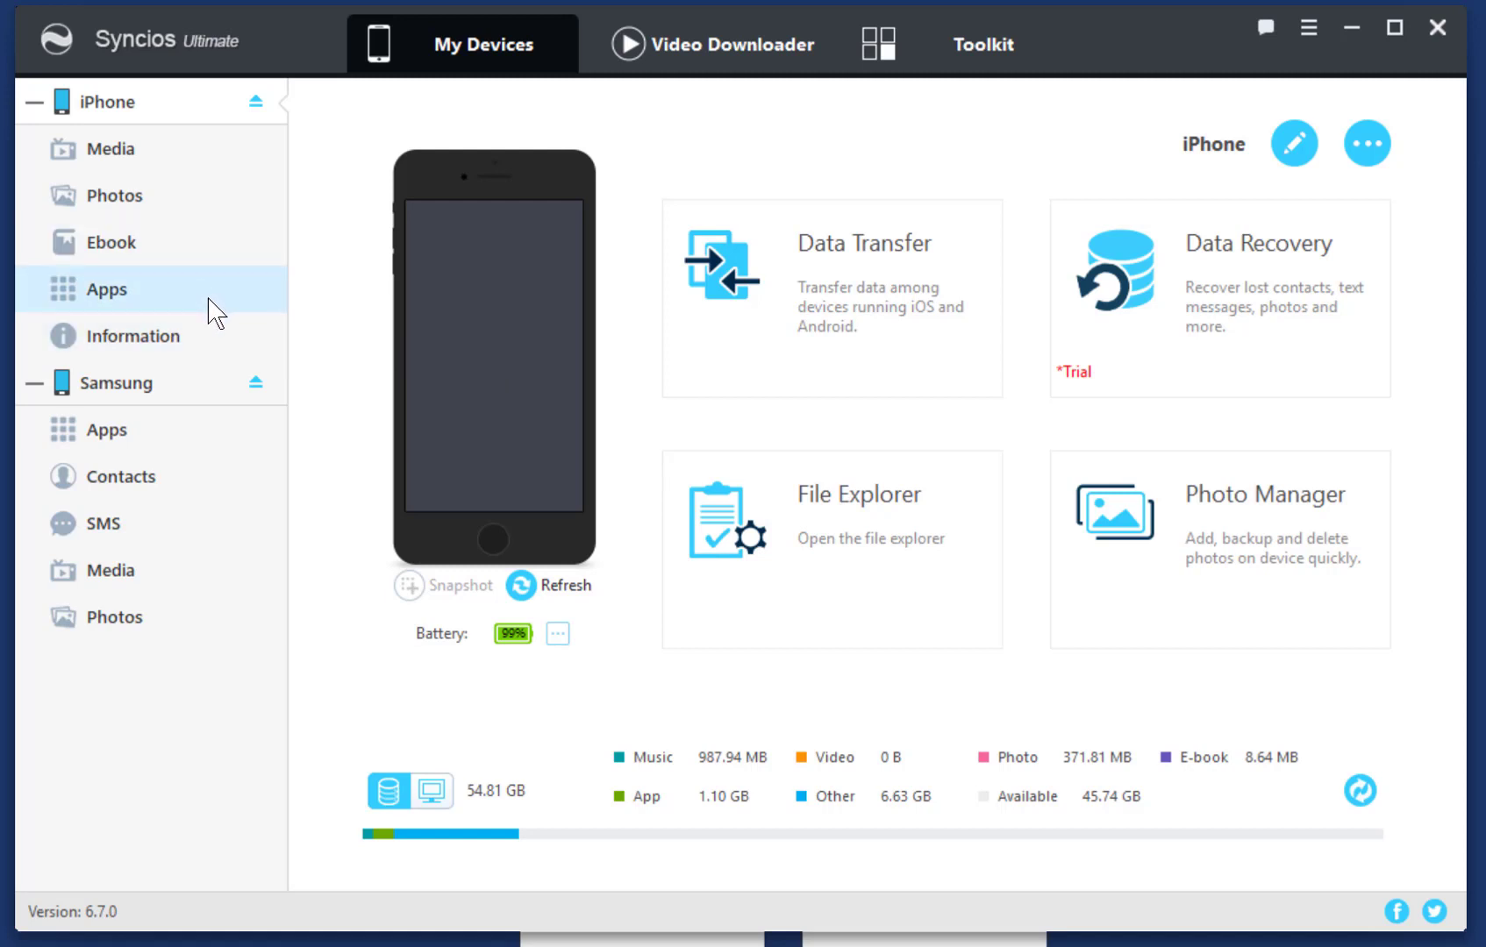
click(131, 329)
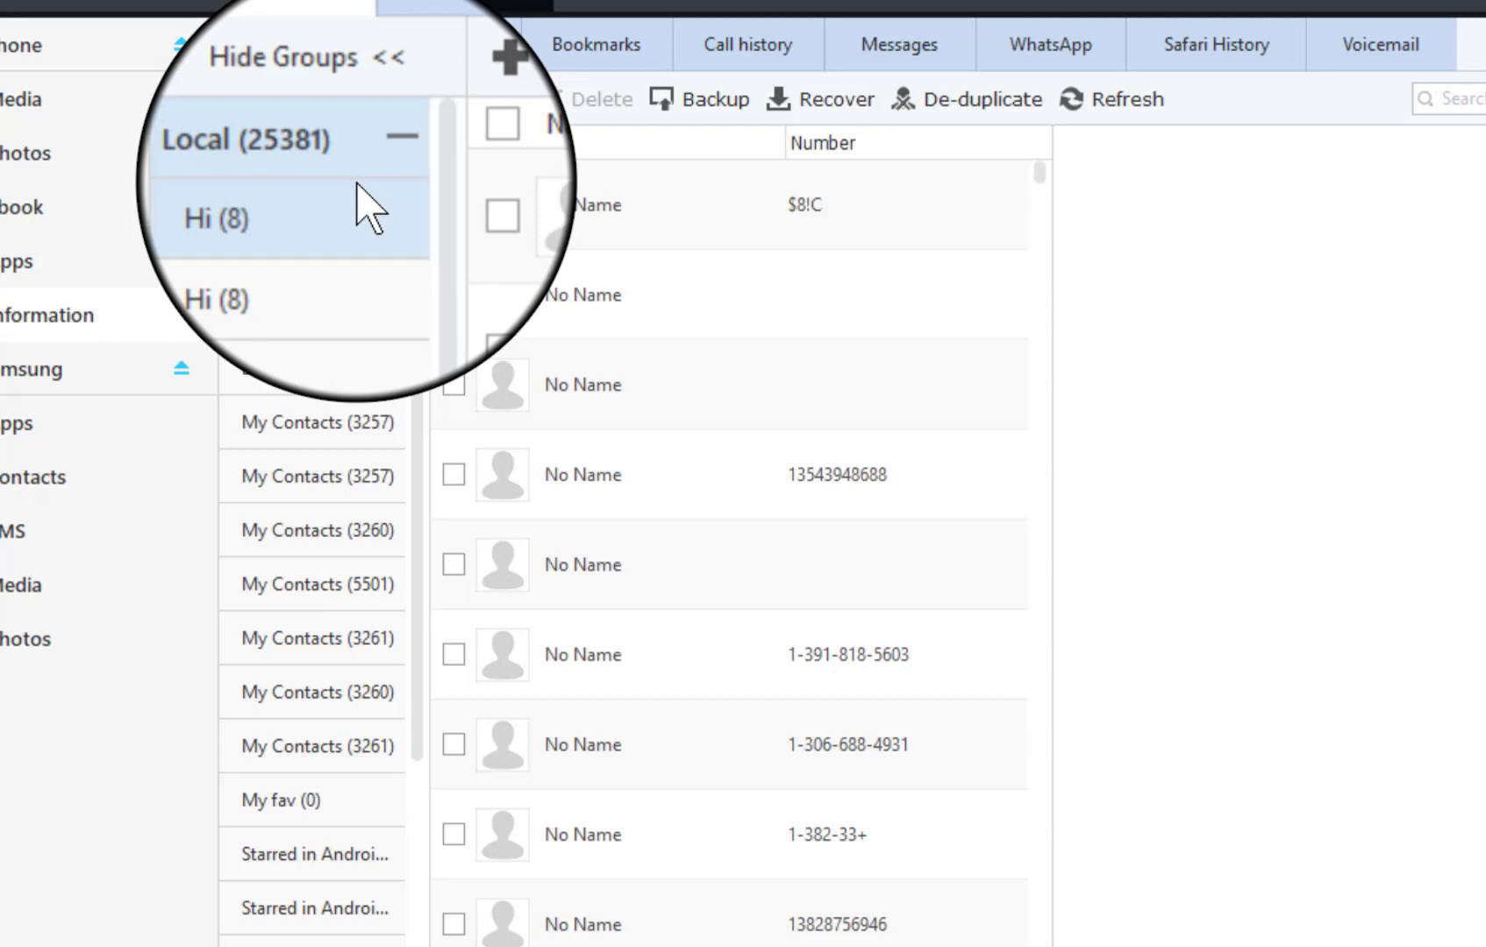
Step: Select all eight contacts in the Hi group, then open Tom's editor and cancel without changes
click(360, 210)
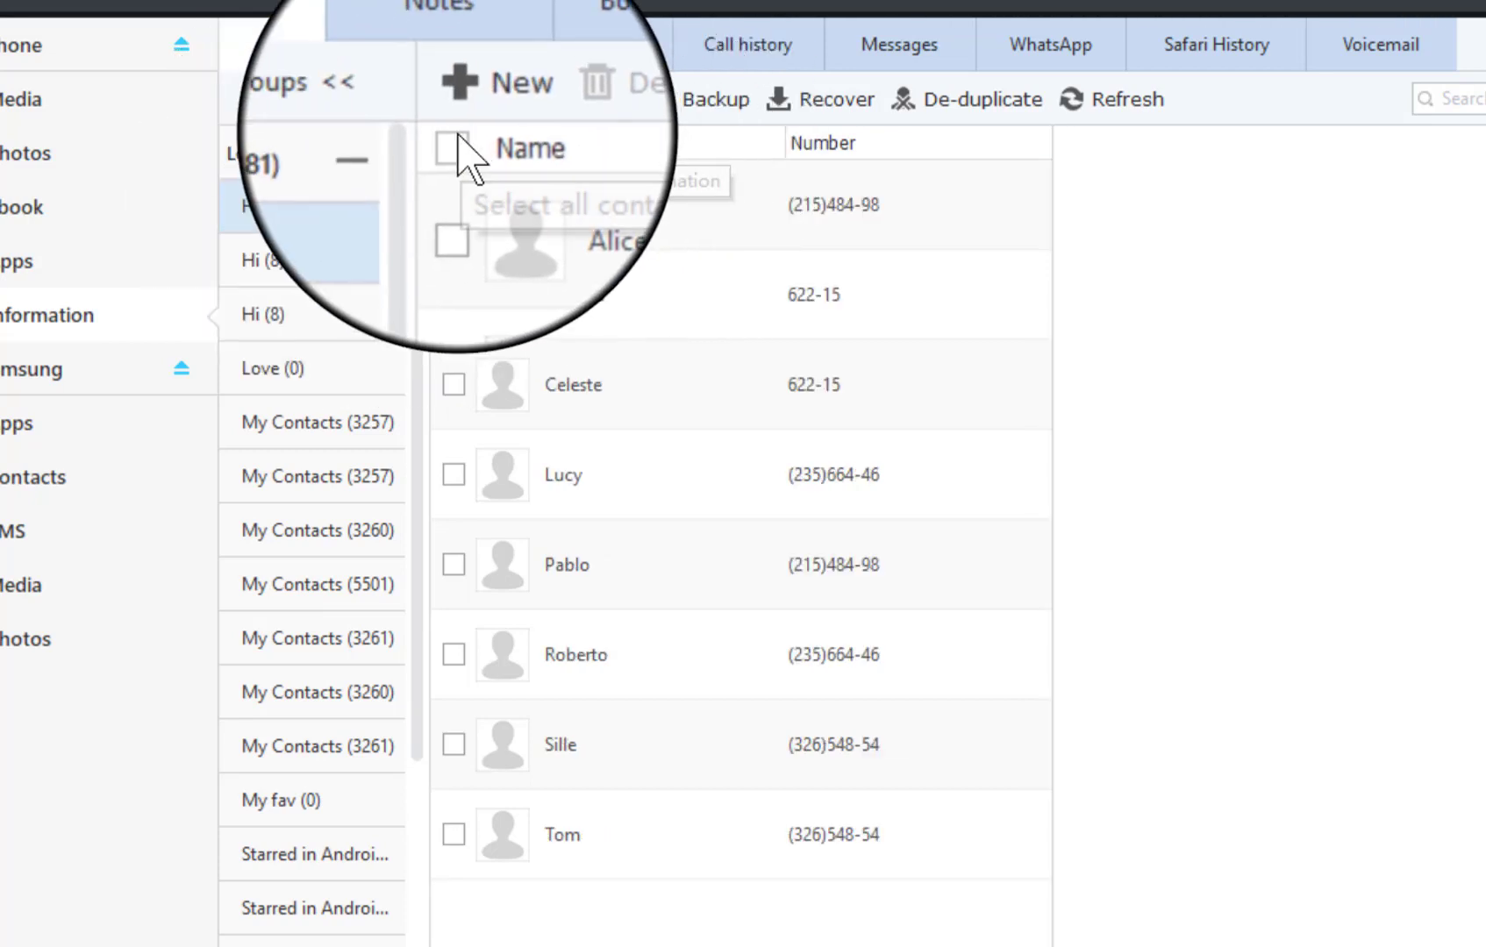
click(453, 143)
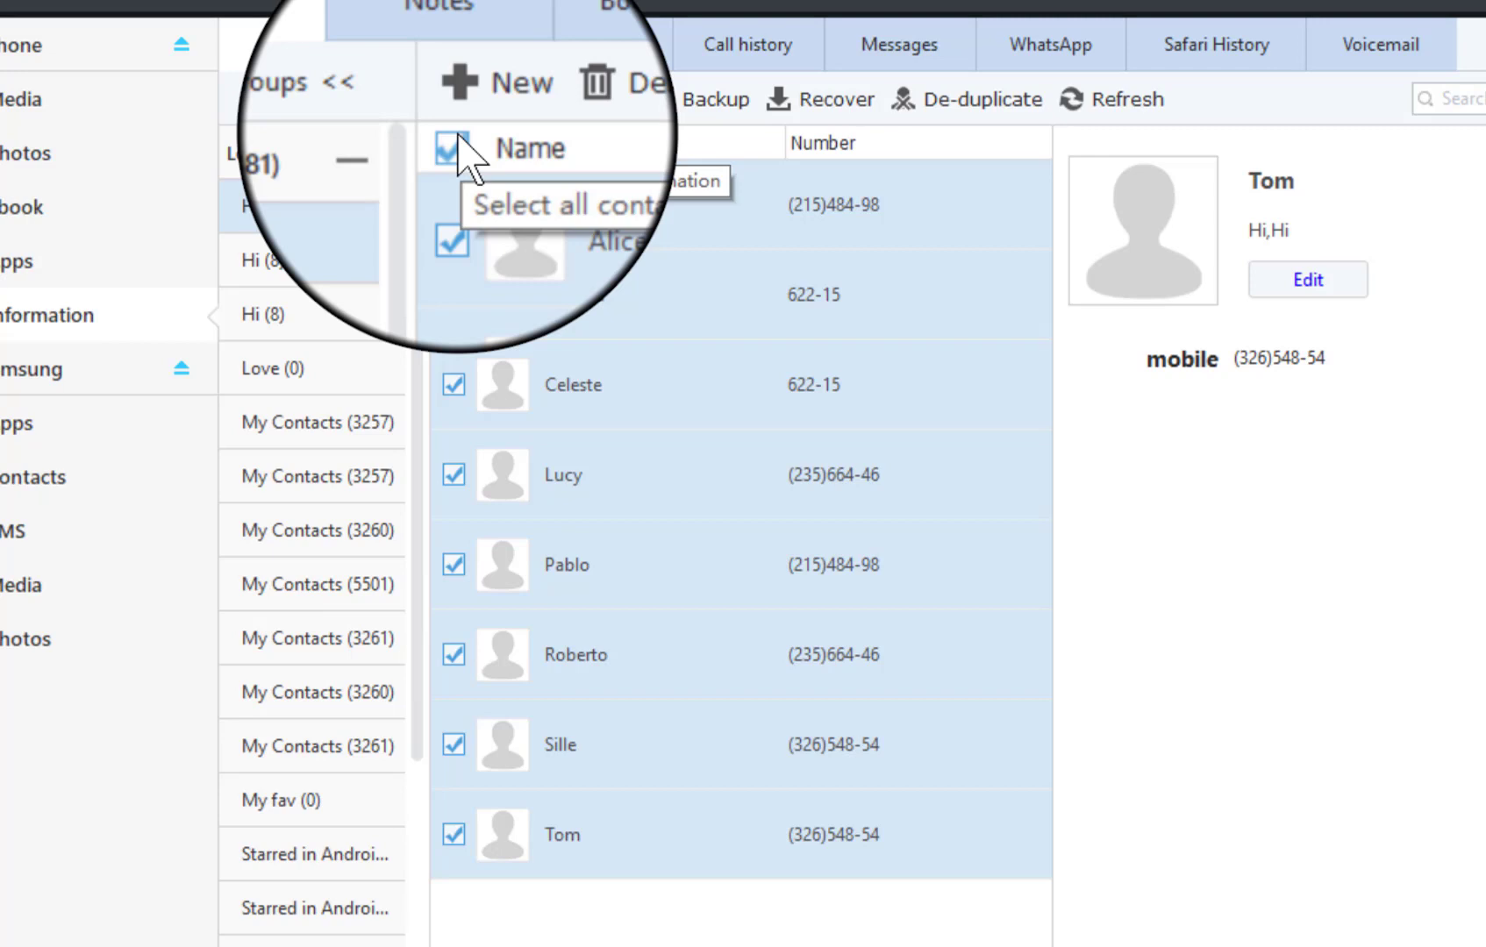
click(1346, 292)
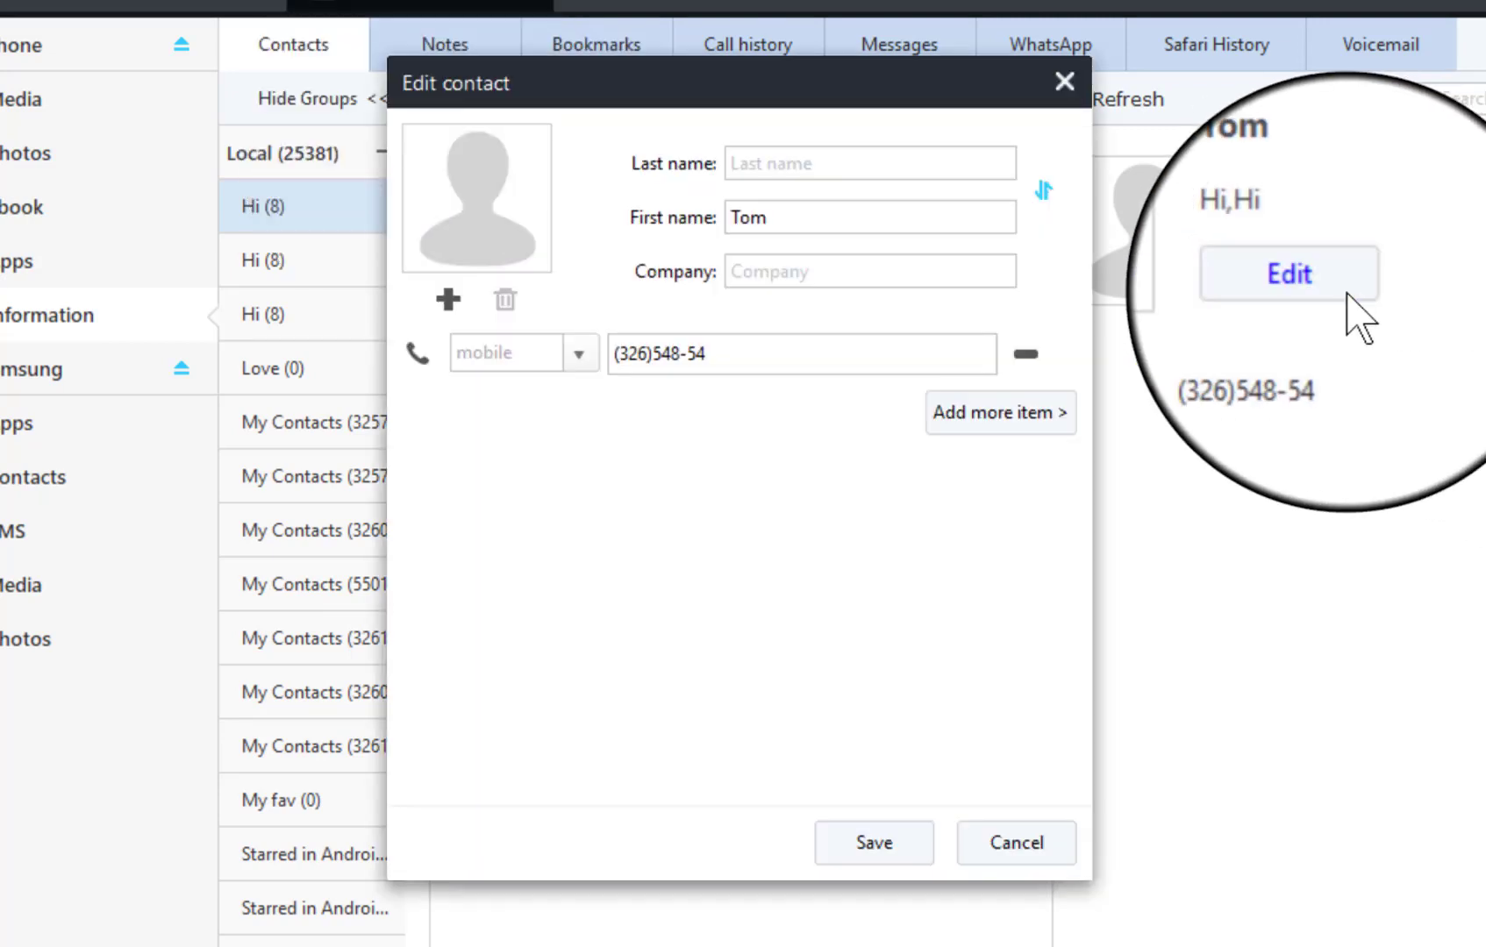
click(1044, 412)
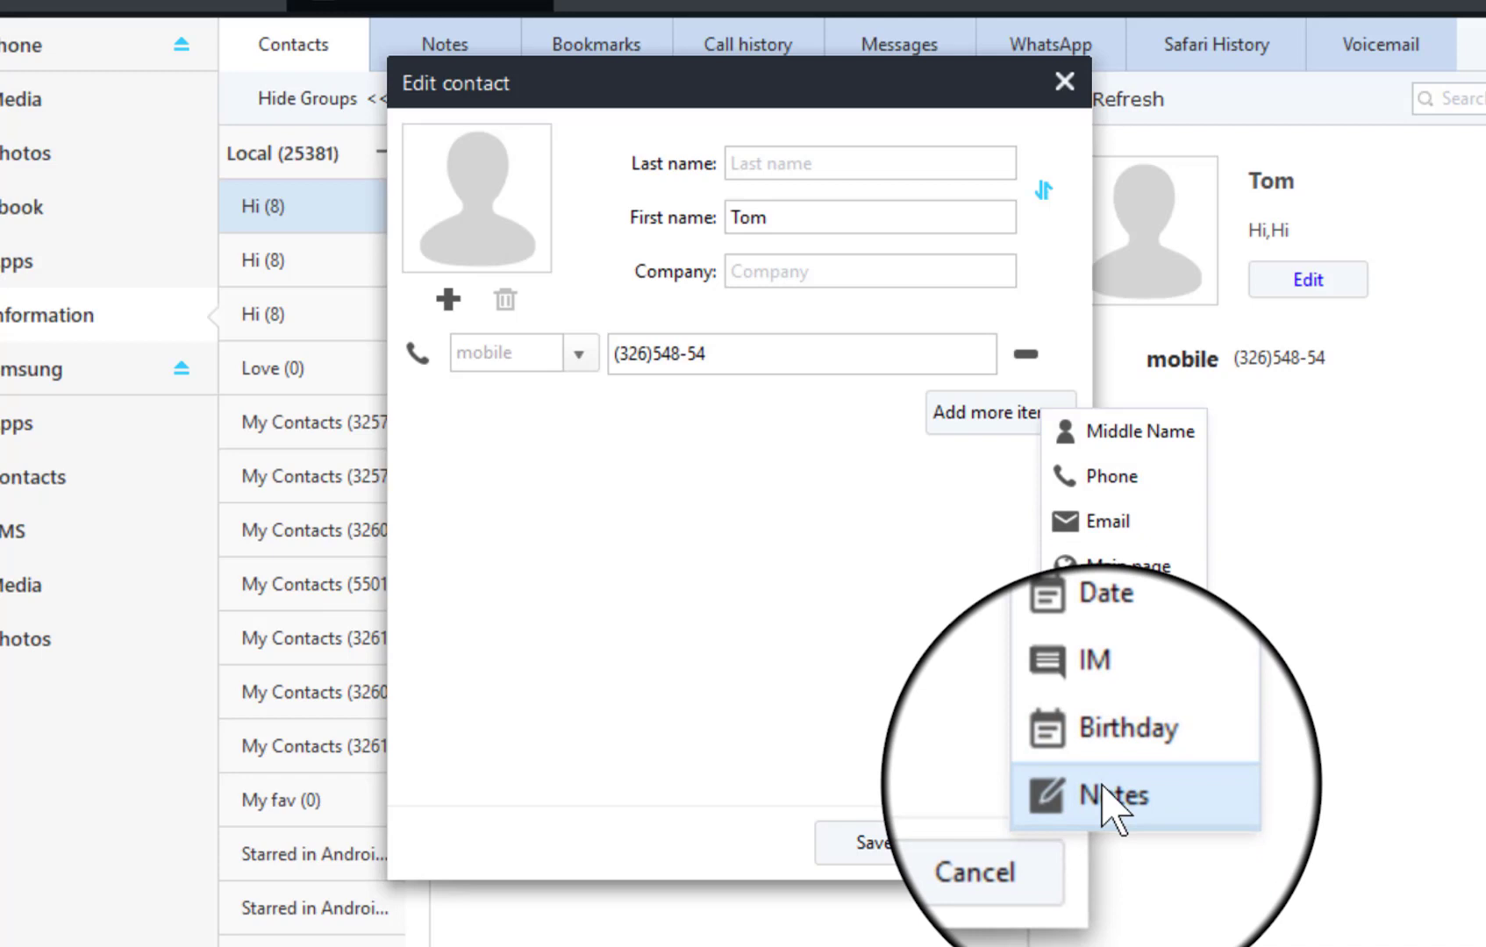
click(869, 844)
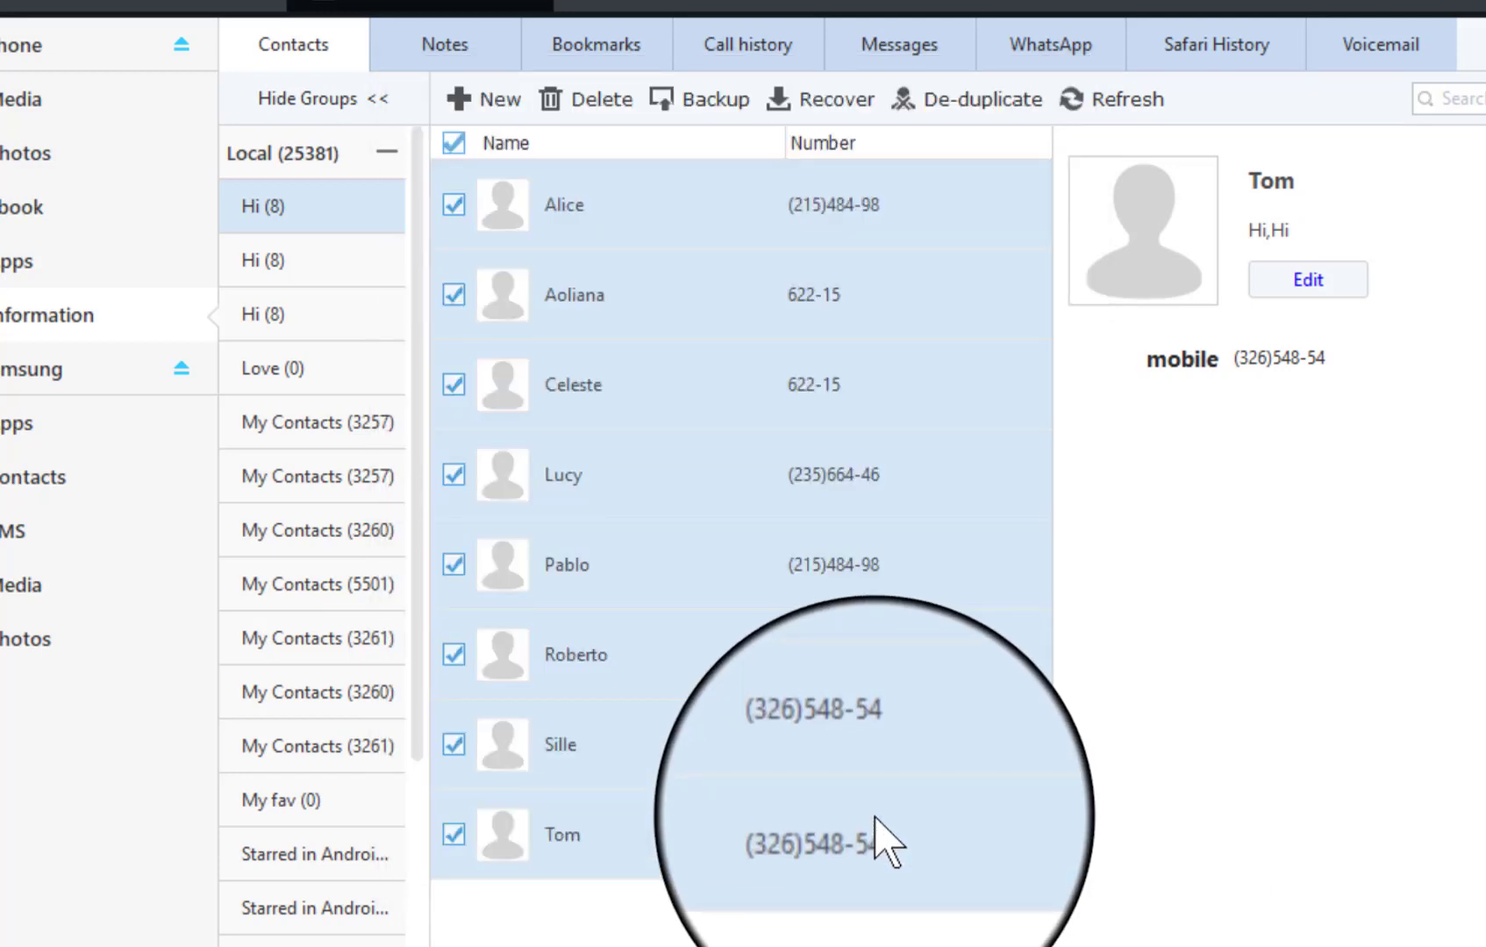
click(677, 99)
Step: Back up the eight selected contacts as an XML file to E:\new desk
mouse_move(737, 125)
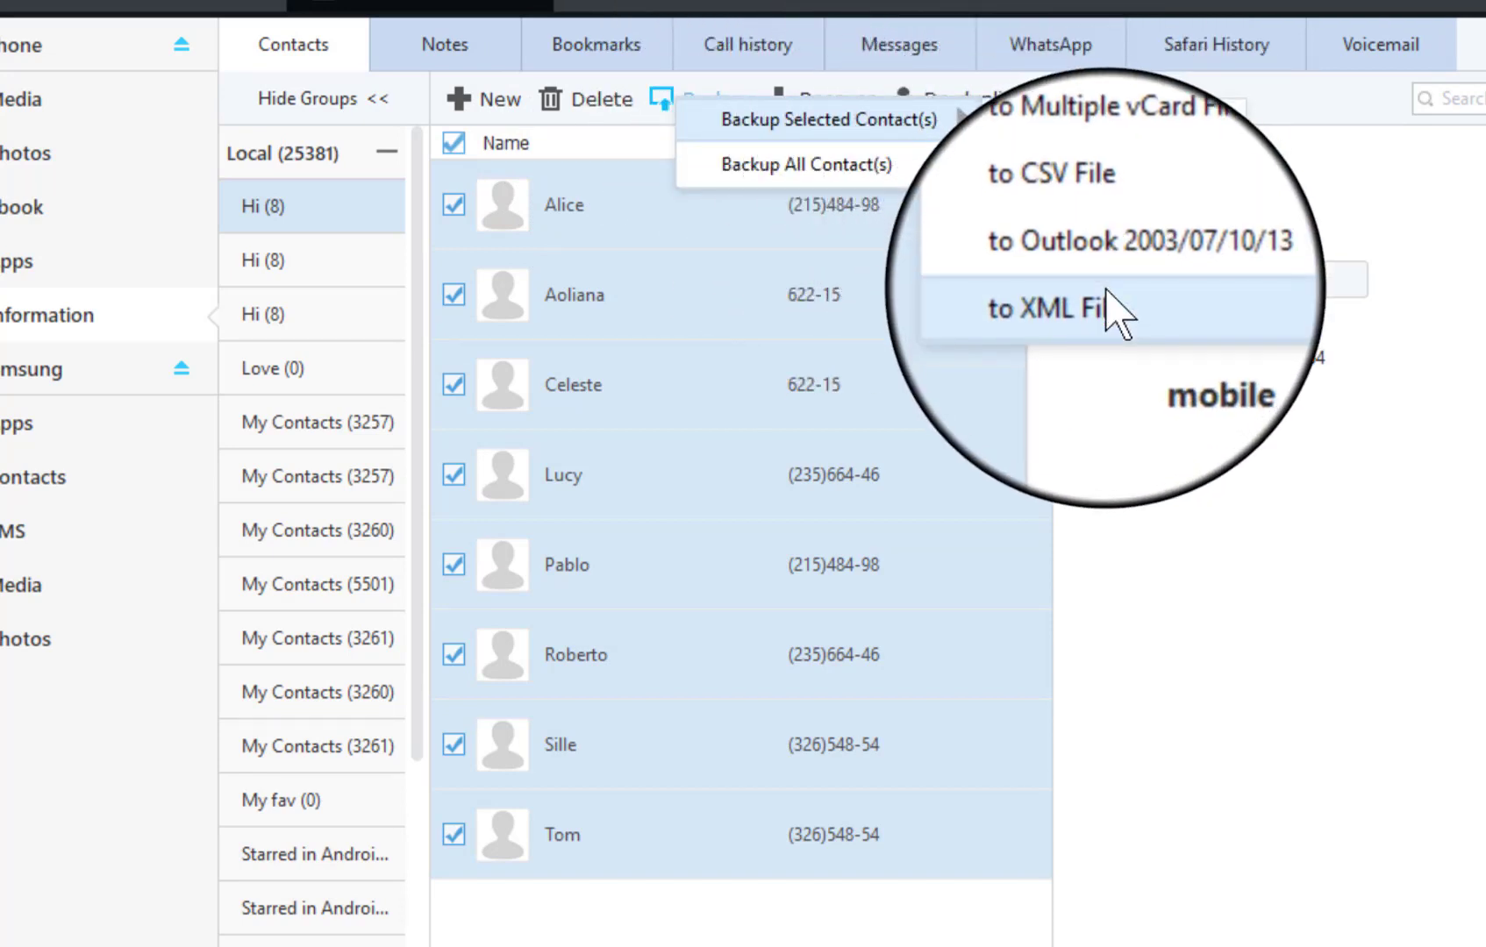
click(1112, 309)
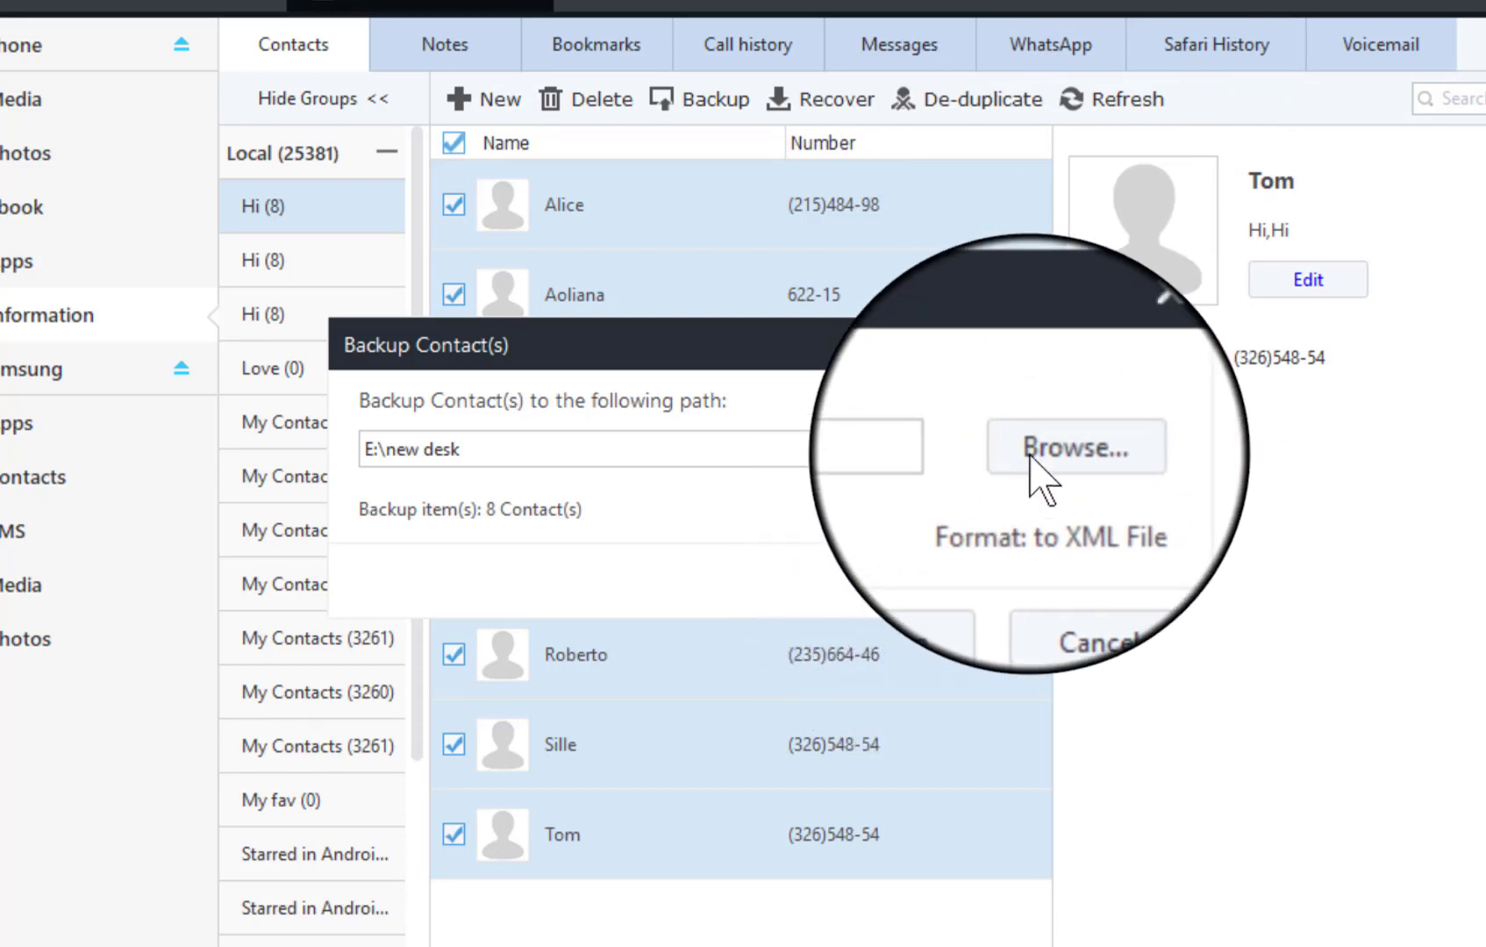
click(947, 586)
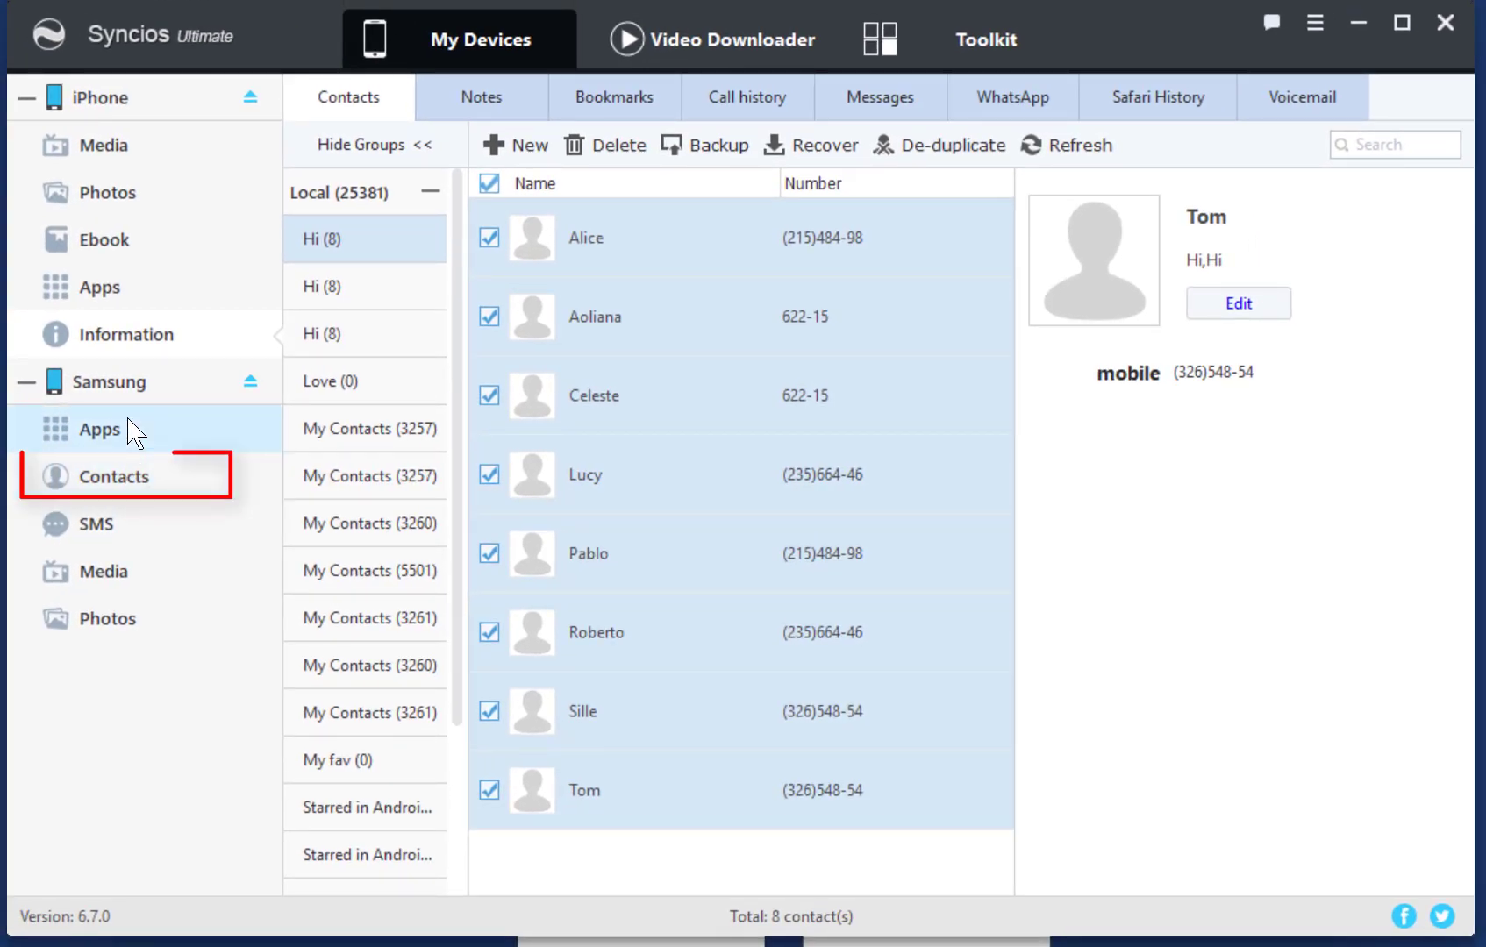
Step: Restore the 2020_08_24_22_46_01 XML contact backup onto the Samsung's contacts
click(142, 463)
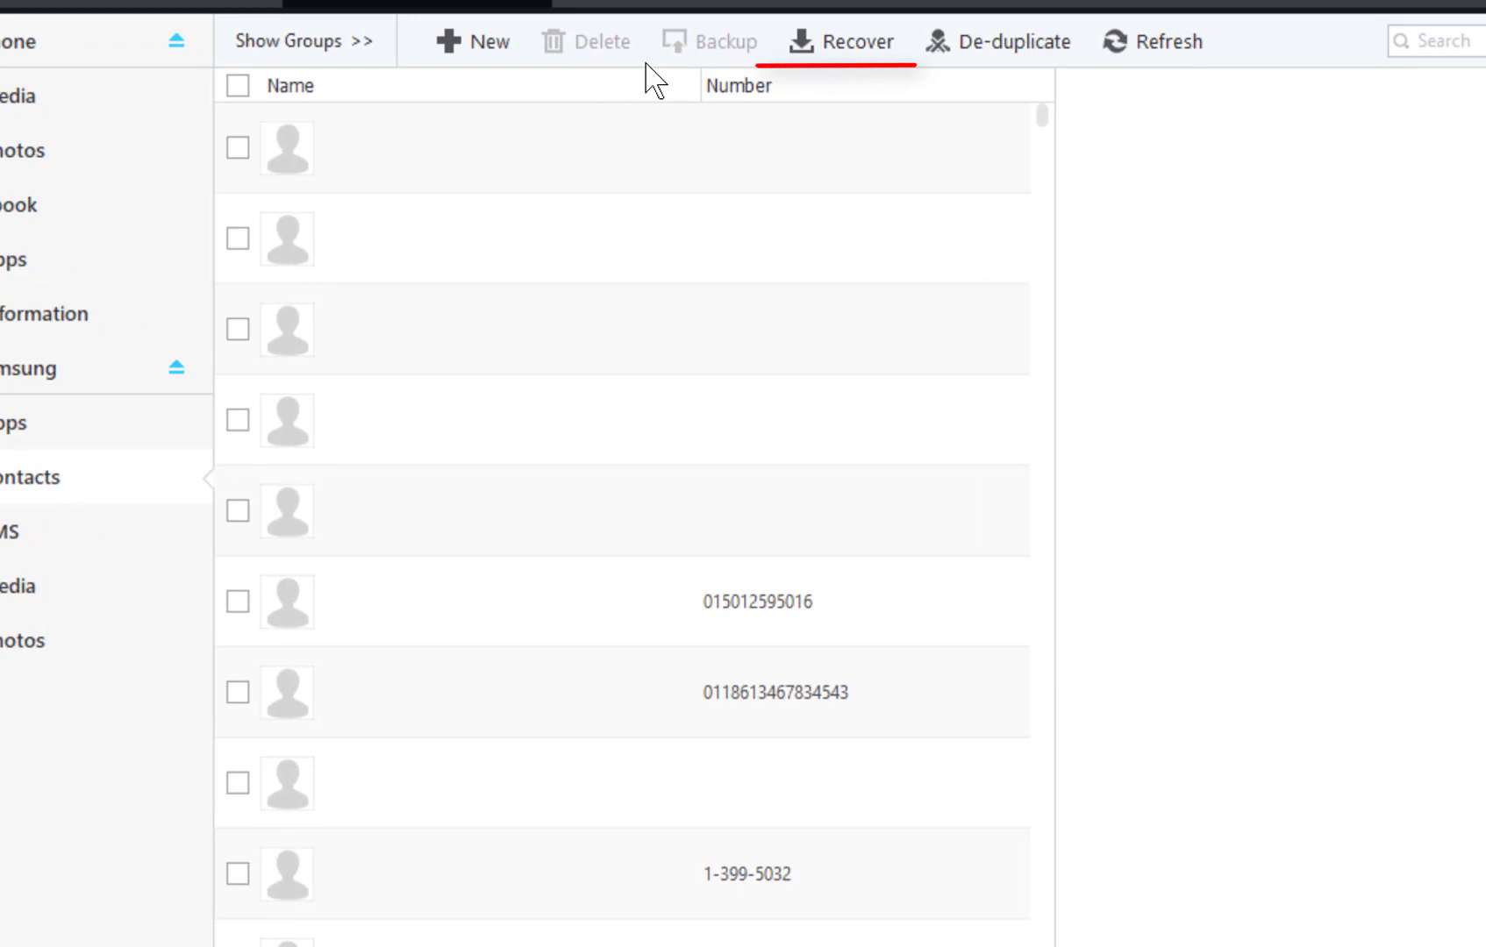
click(877, 54)
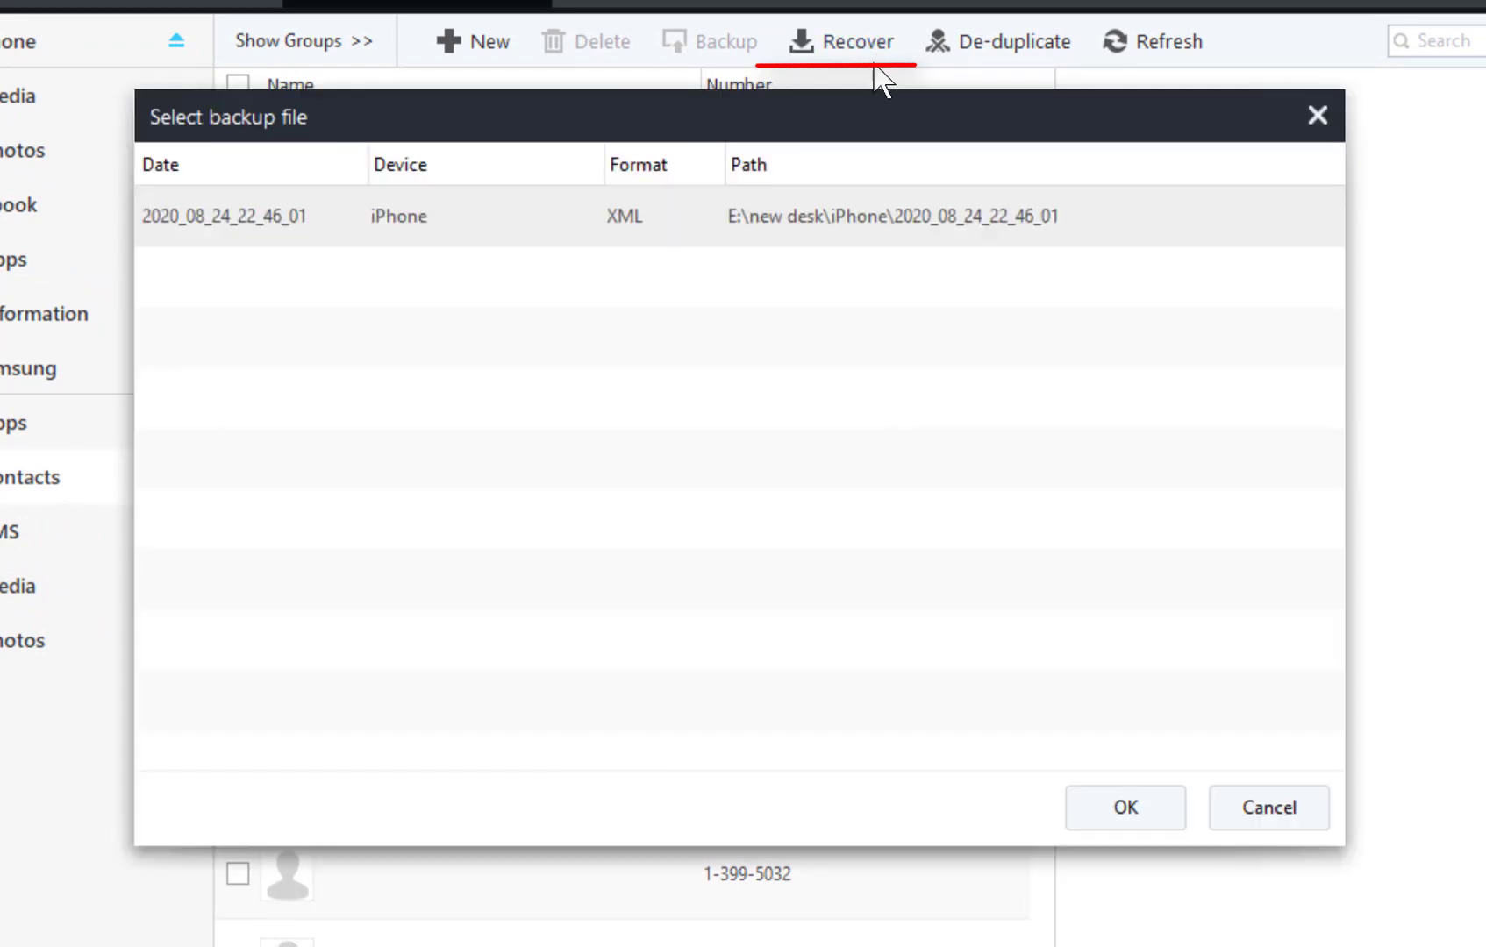
click(1127, 808)
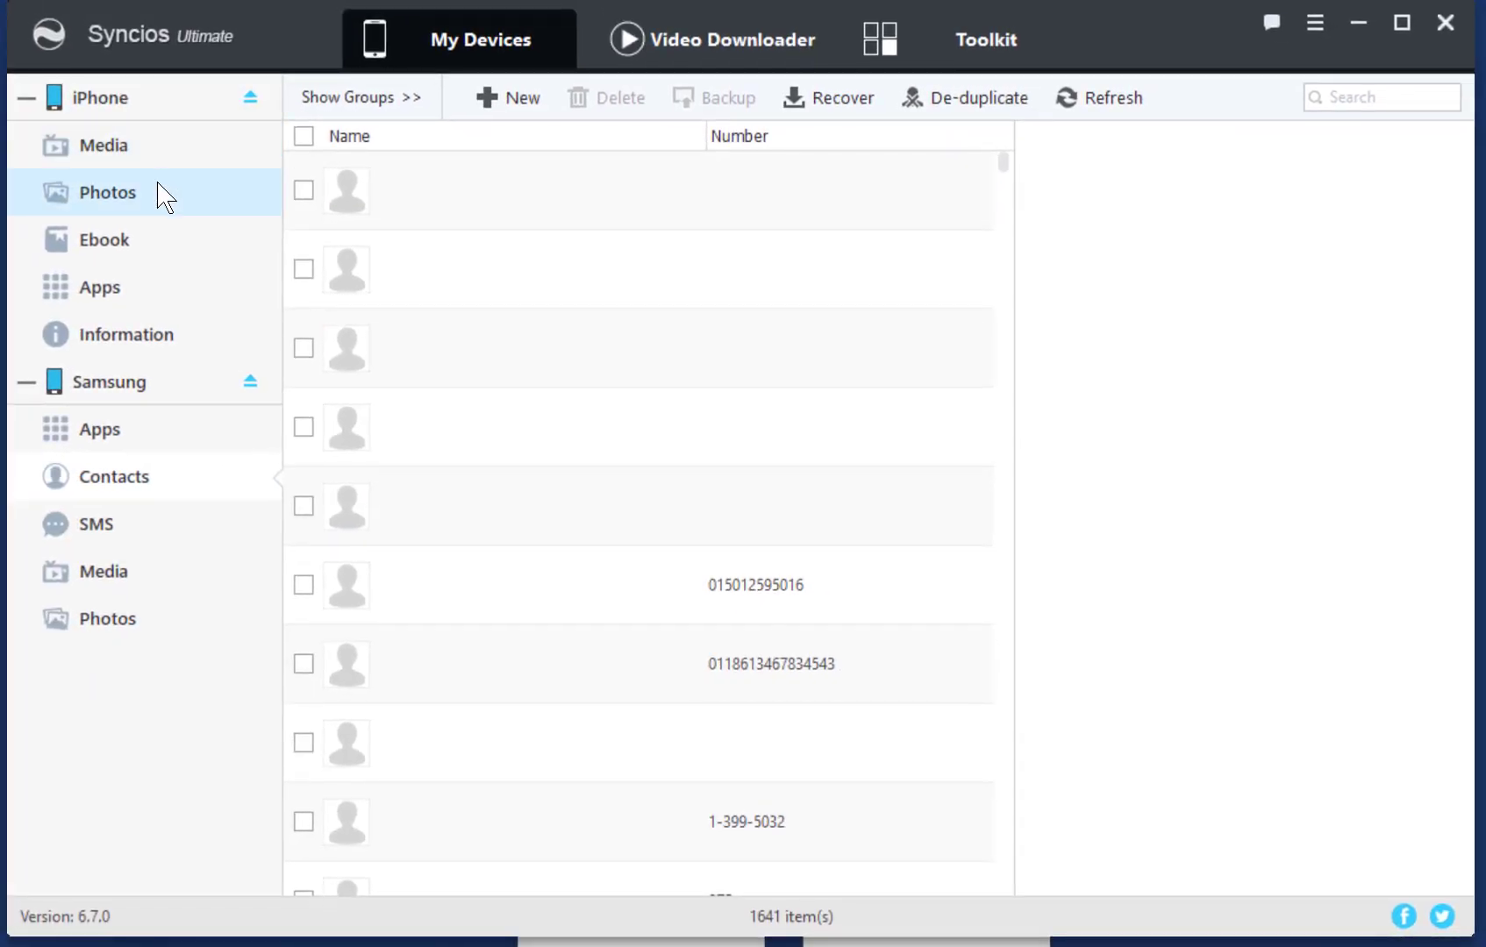
click(165, 199)
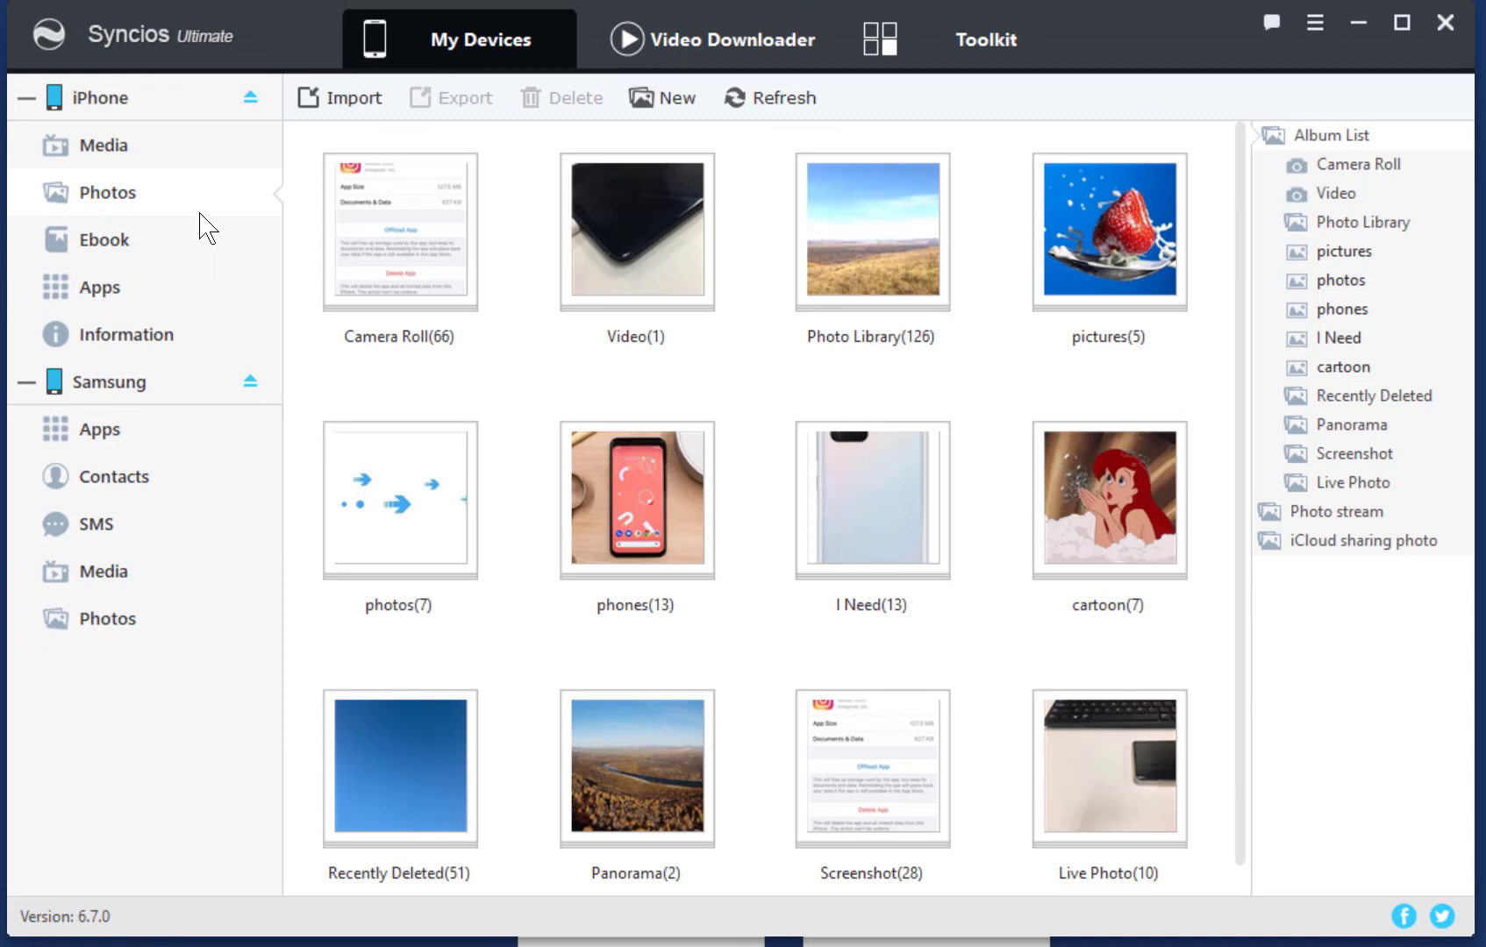
Step: Export the pictures album's five 2020-06 photos to C:\Users\Administrator\Desktop\photos
click(1086, 232)
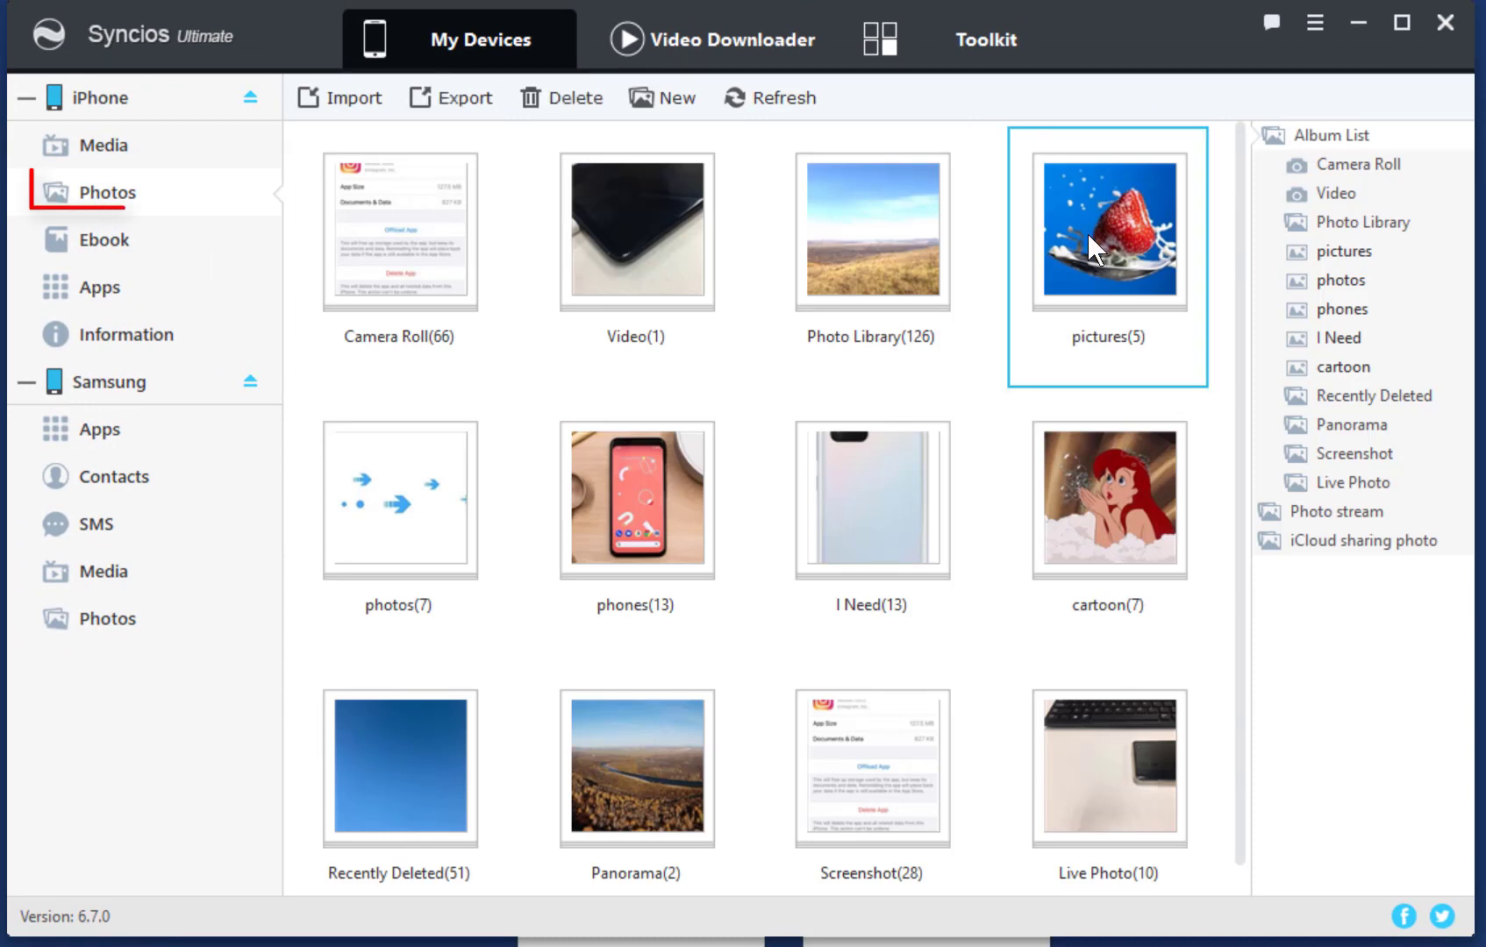
double_click(1087, 233)
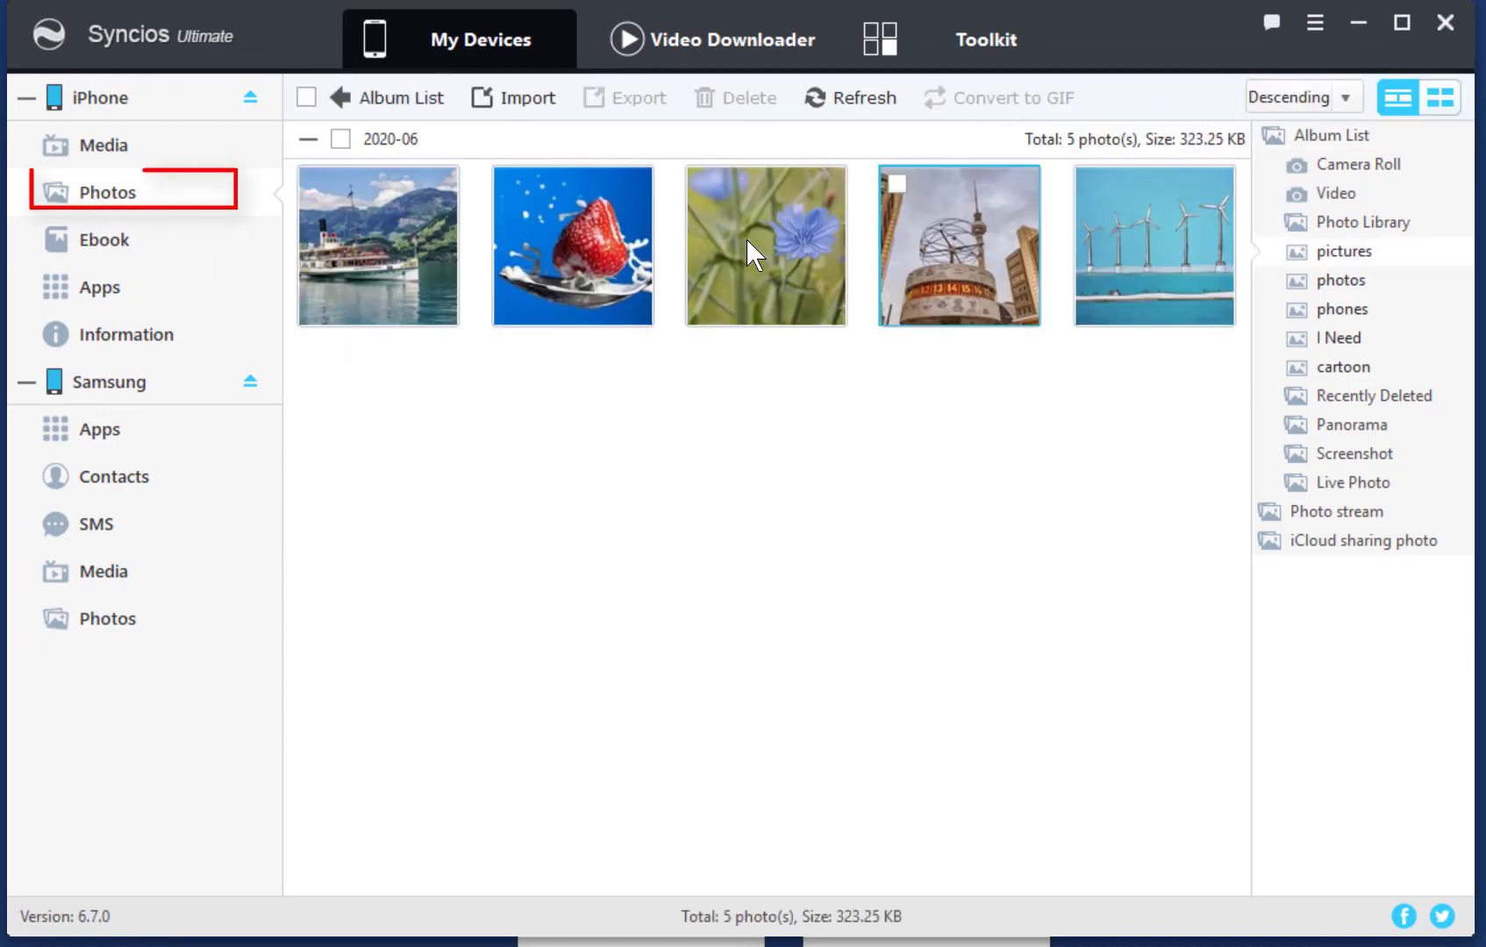
click(341, 141)
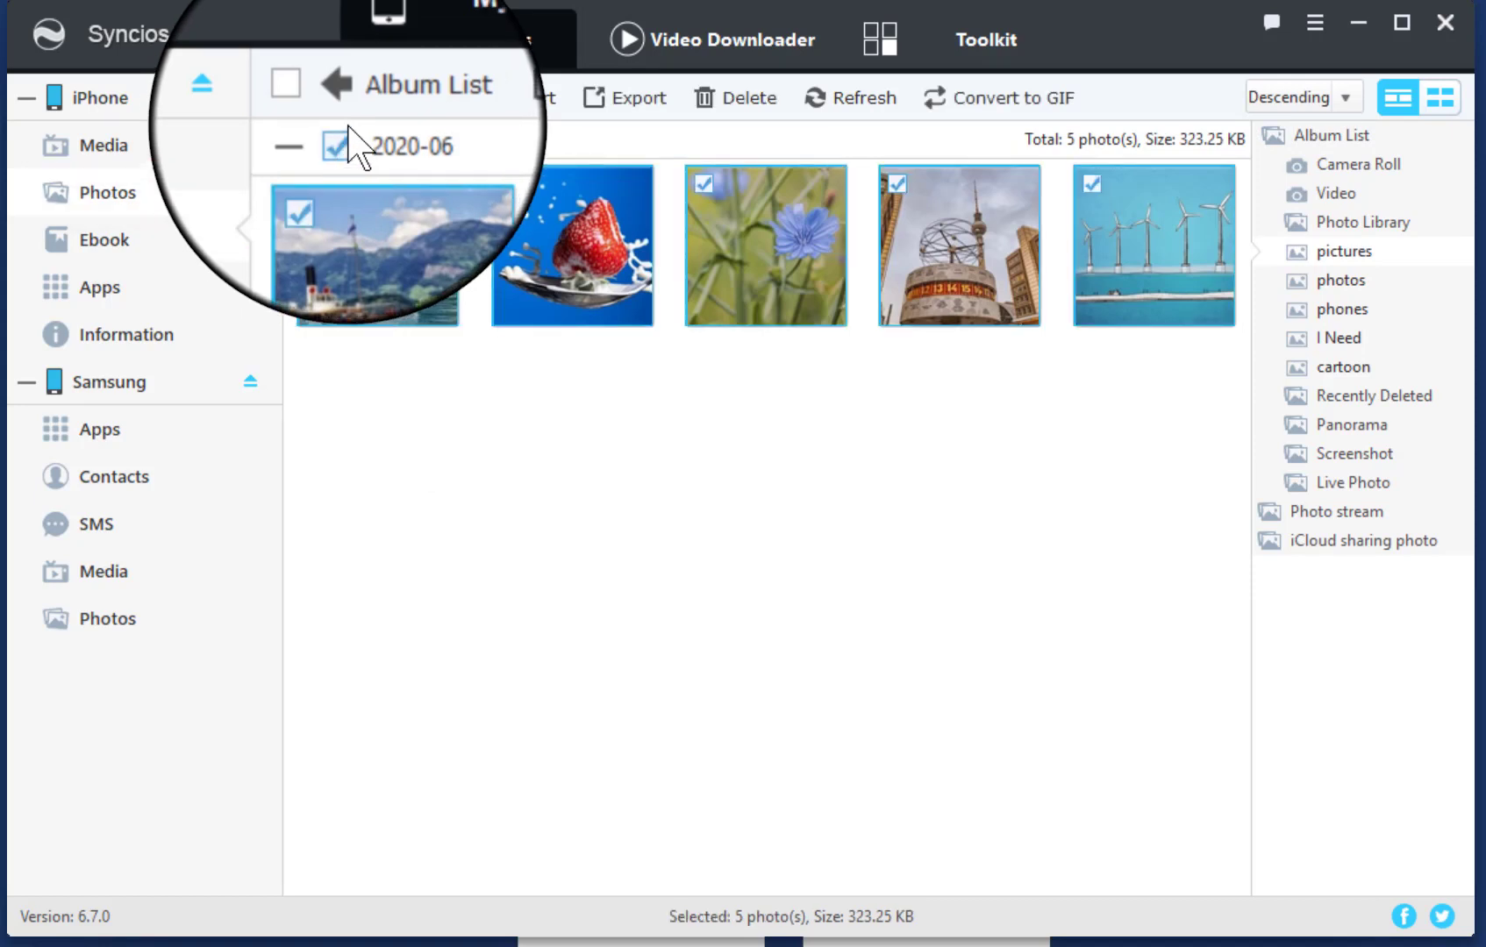
click(586, 99)
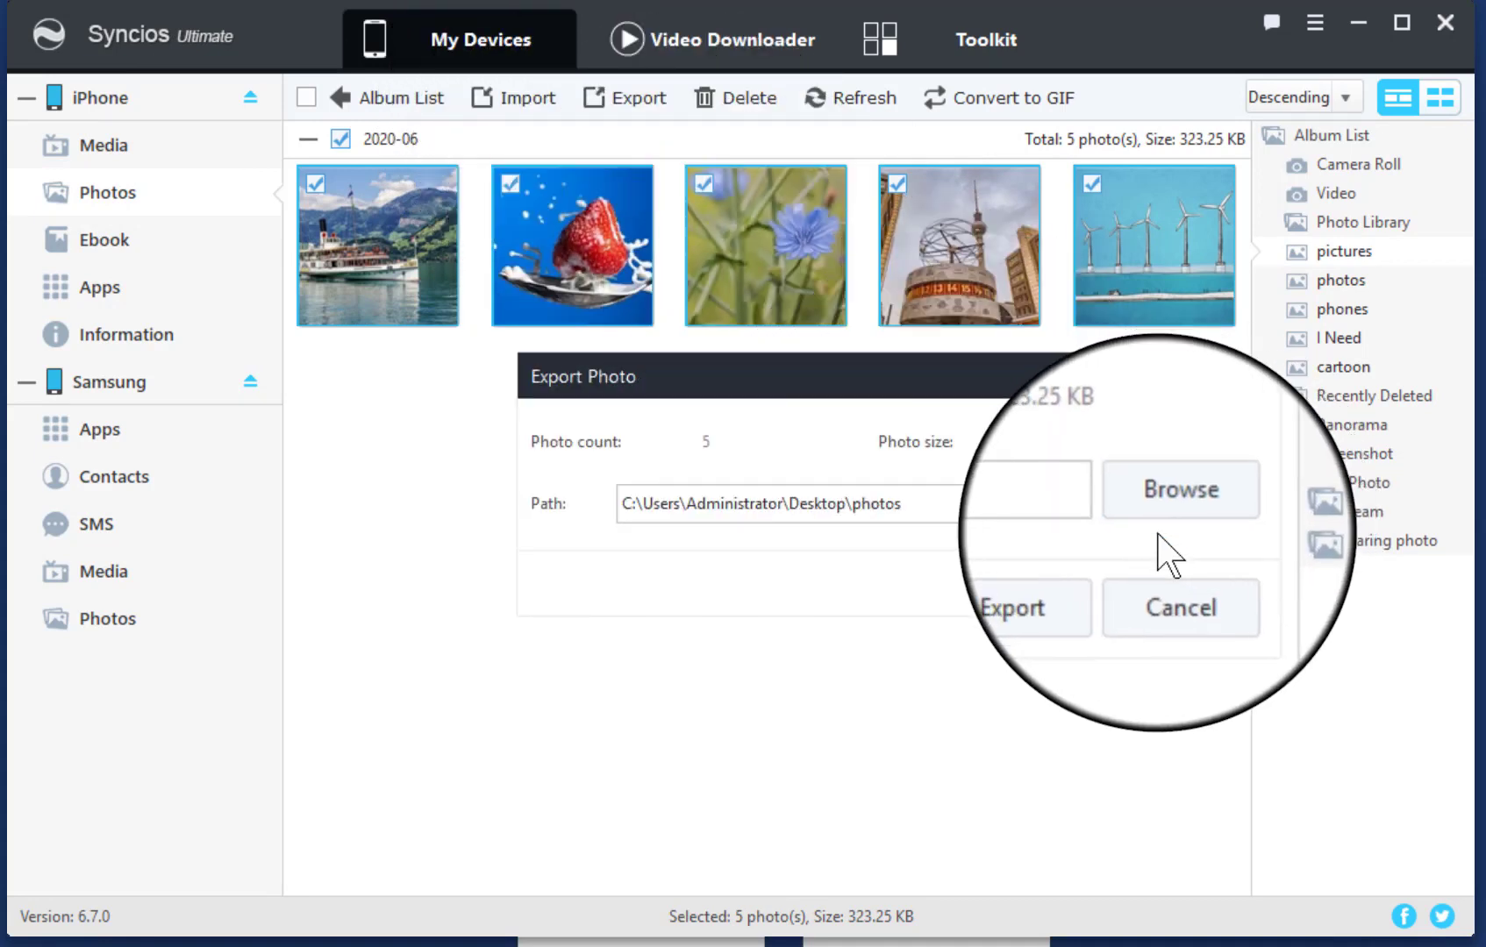
click(1065, 585)
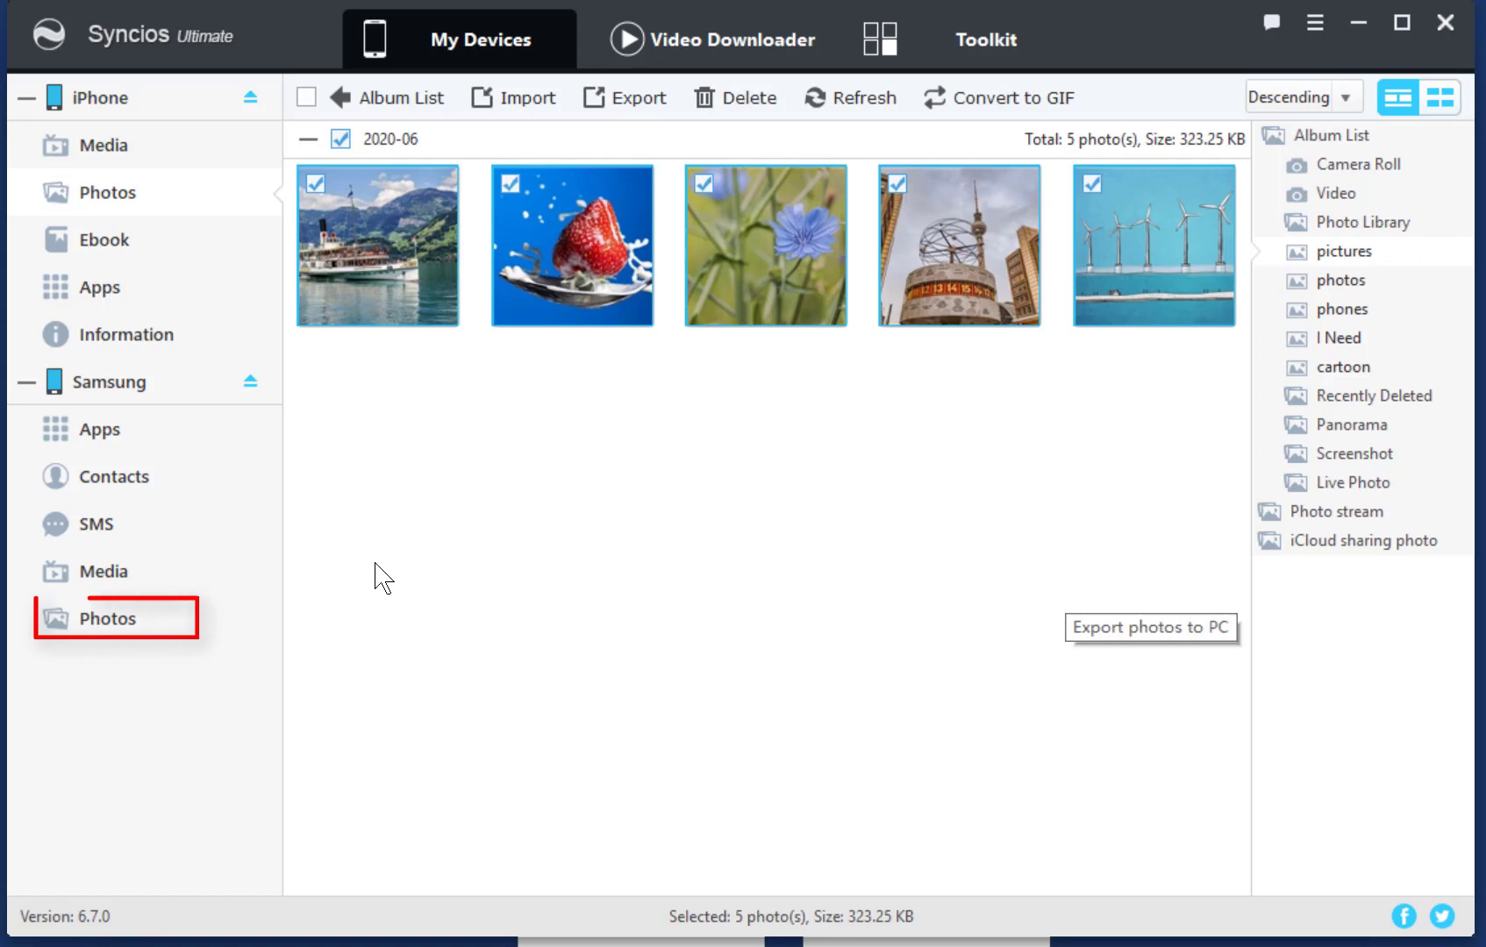
Step: Open the Samsung's I Need album and browse the import dialog to Desktop\photos
click(182, 619)
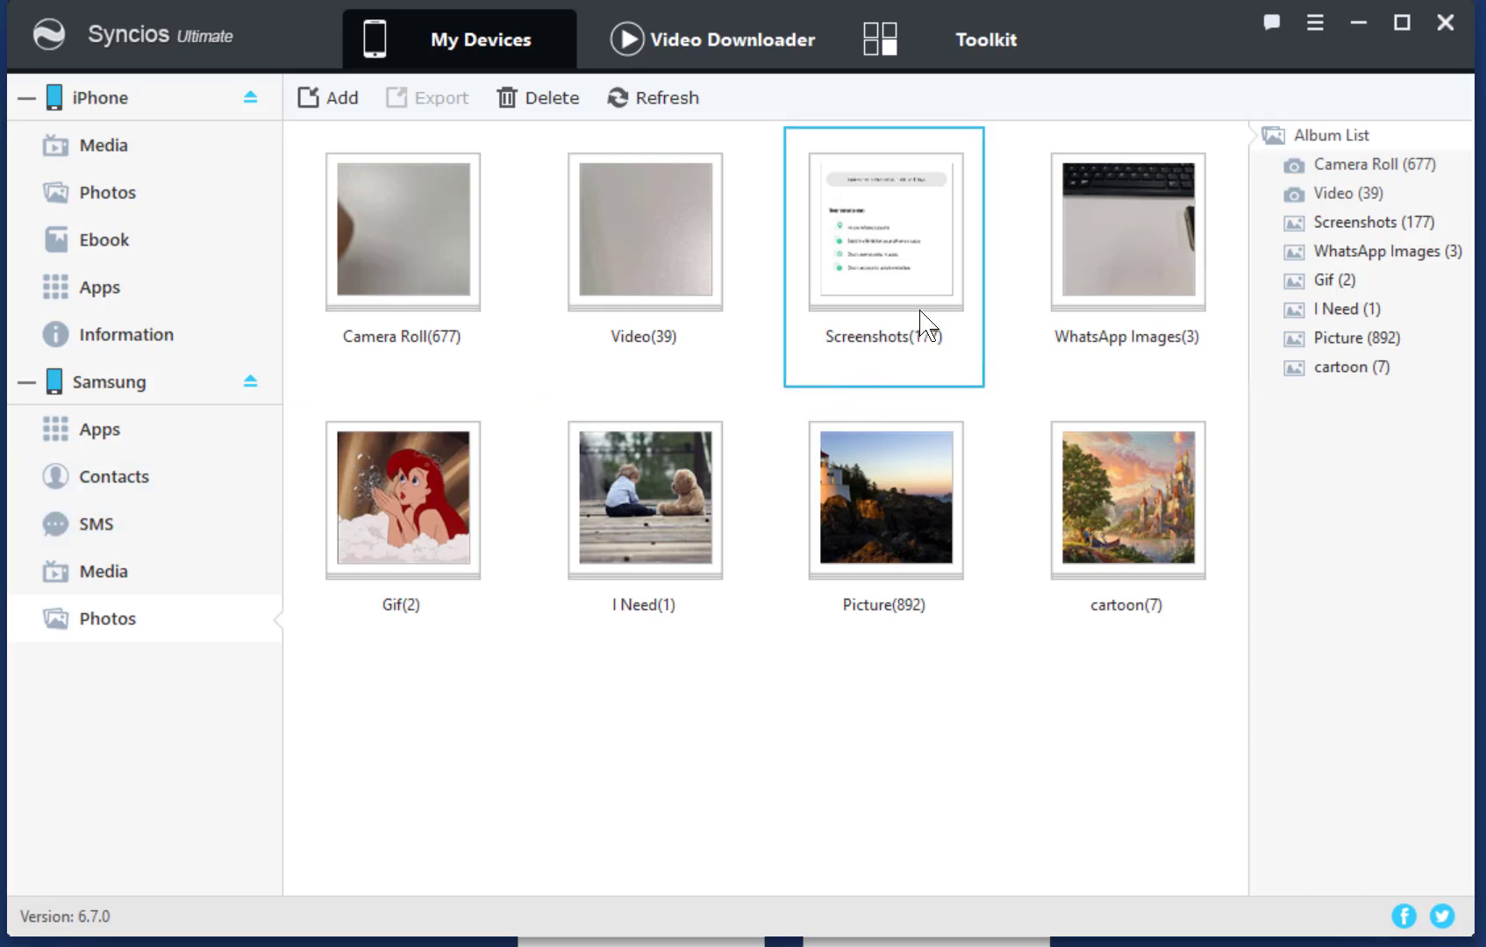
double_click(646, 477)
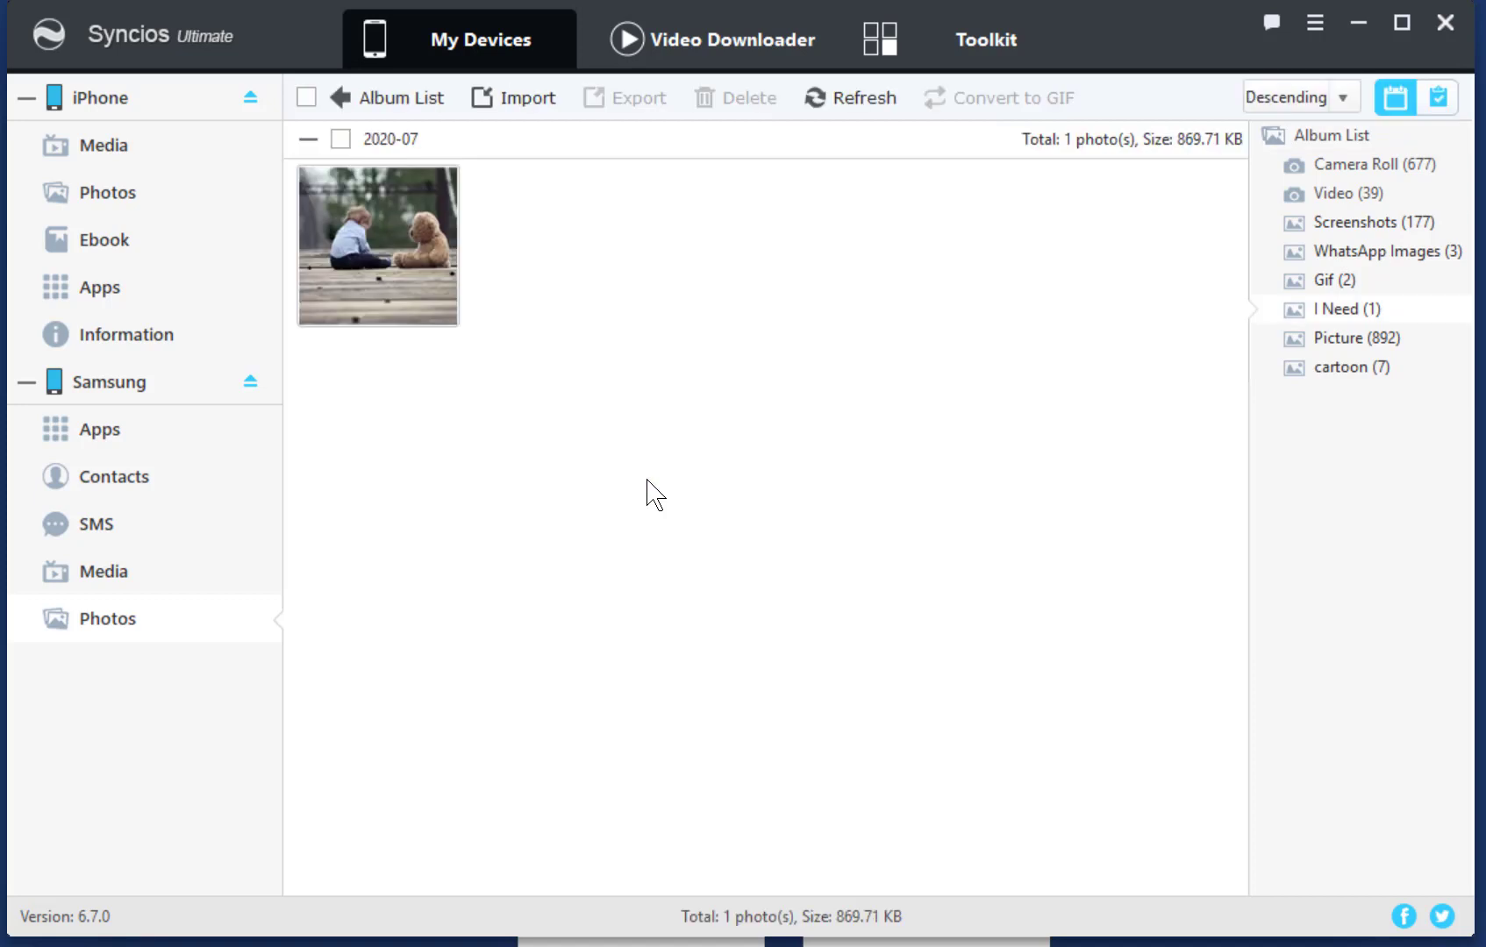
key(ctrl+a)
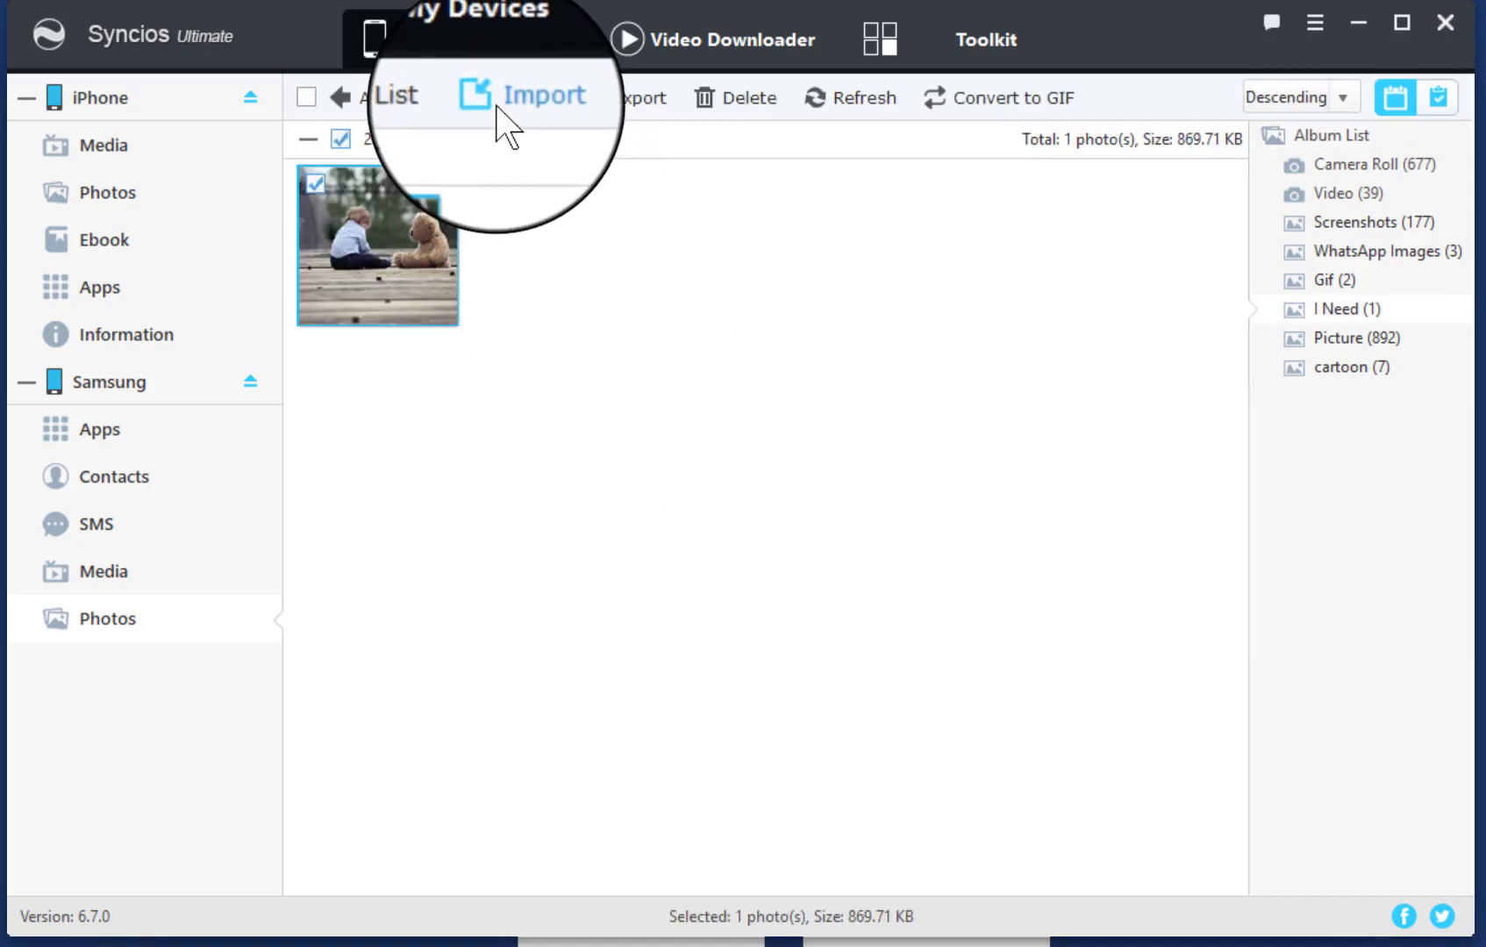
click(512, 98)
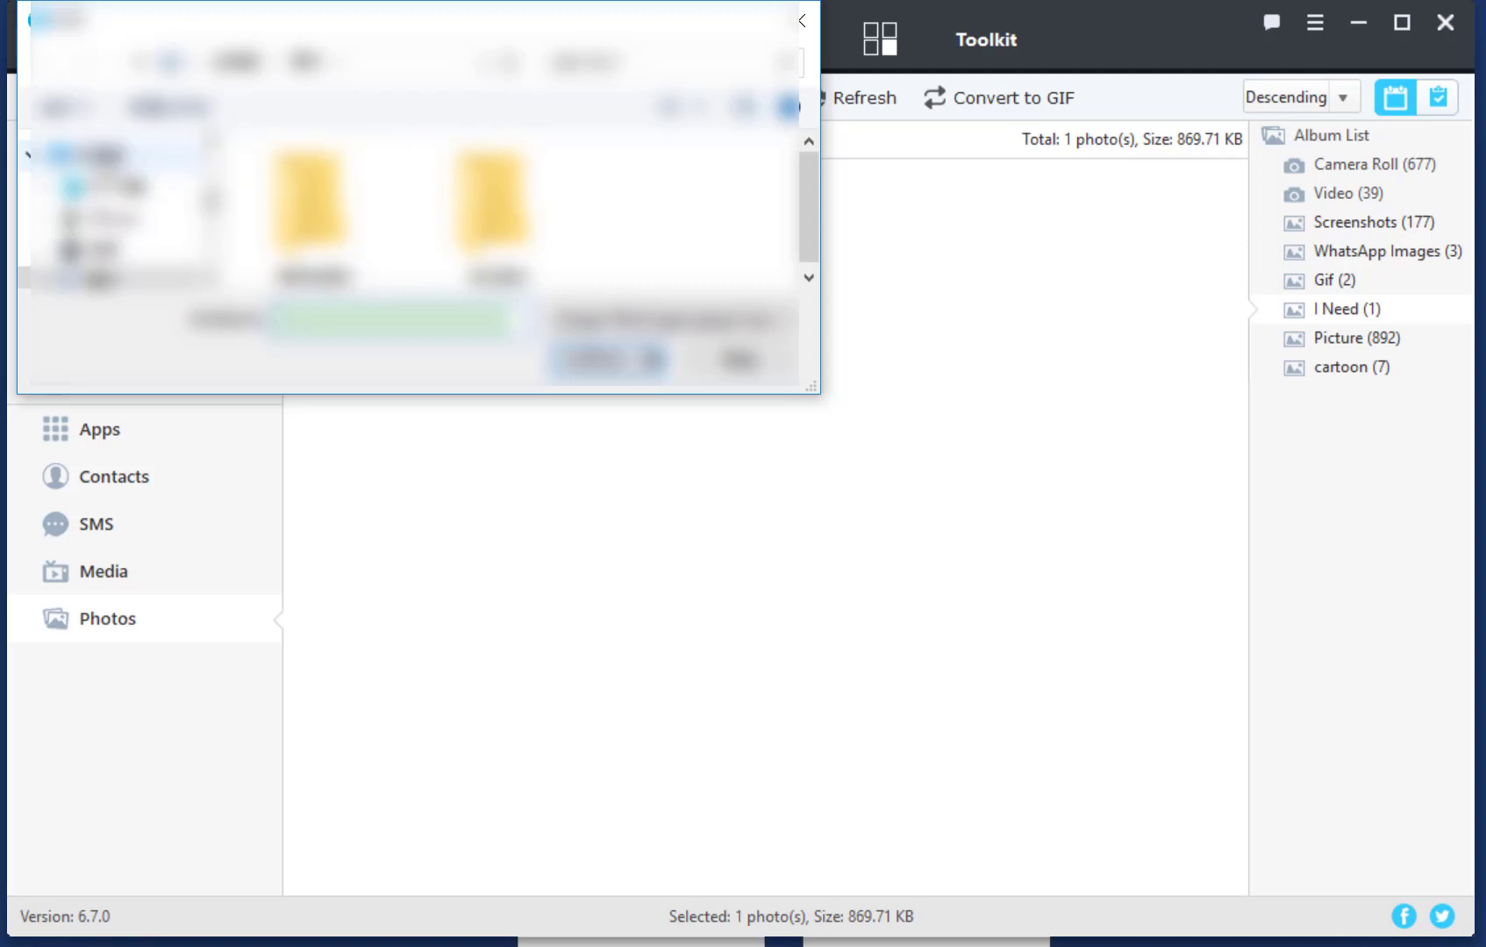
click(88, 154)
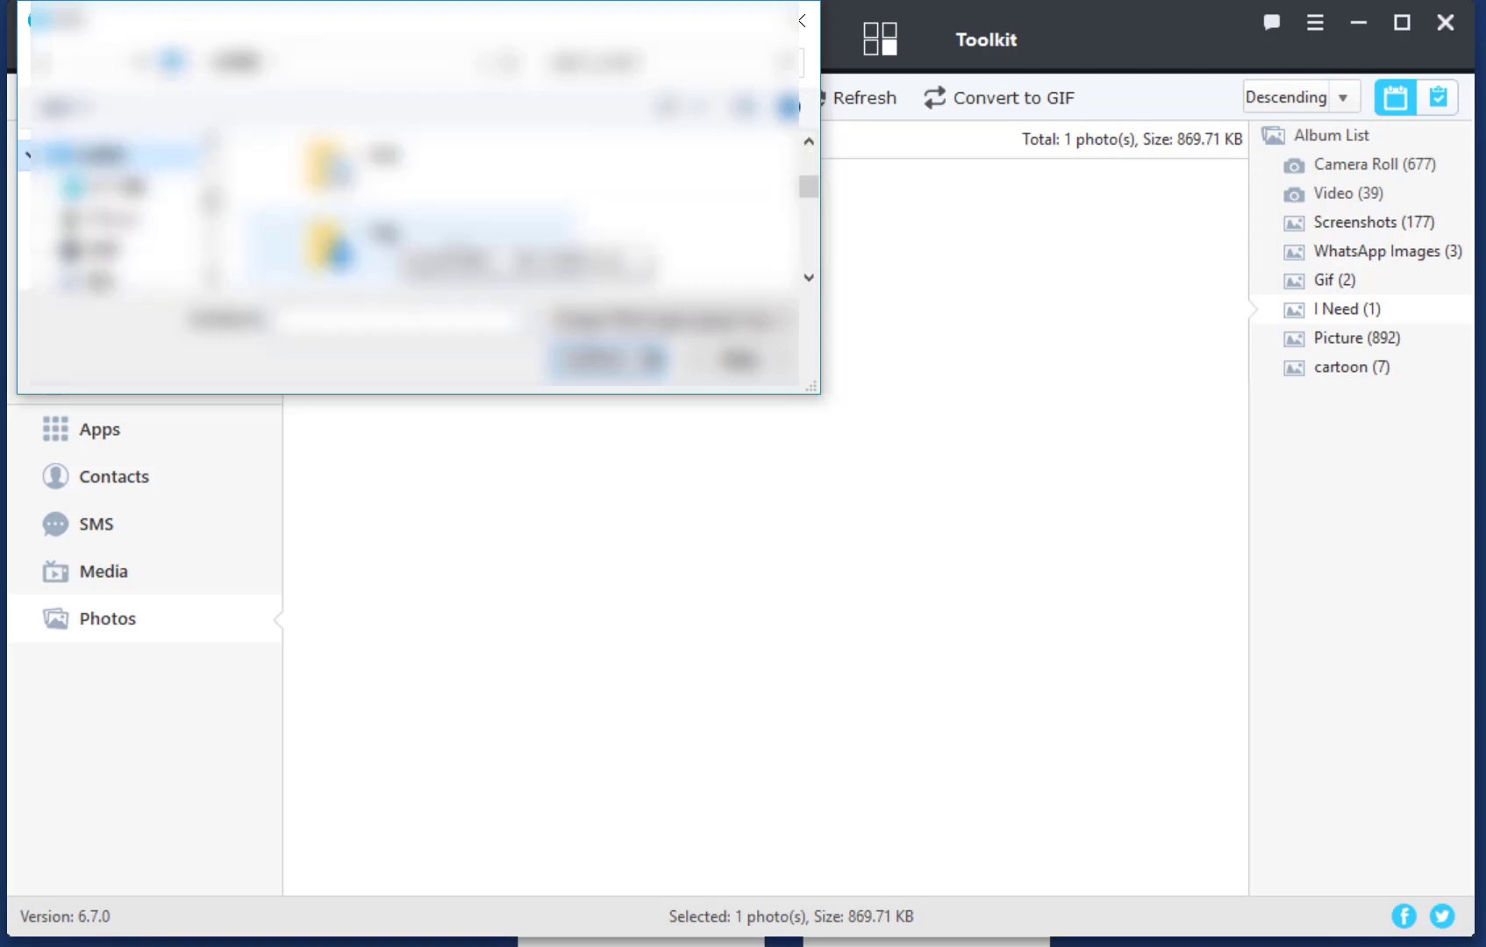
double_click(373, 230)
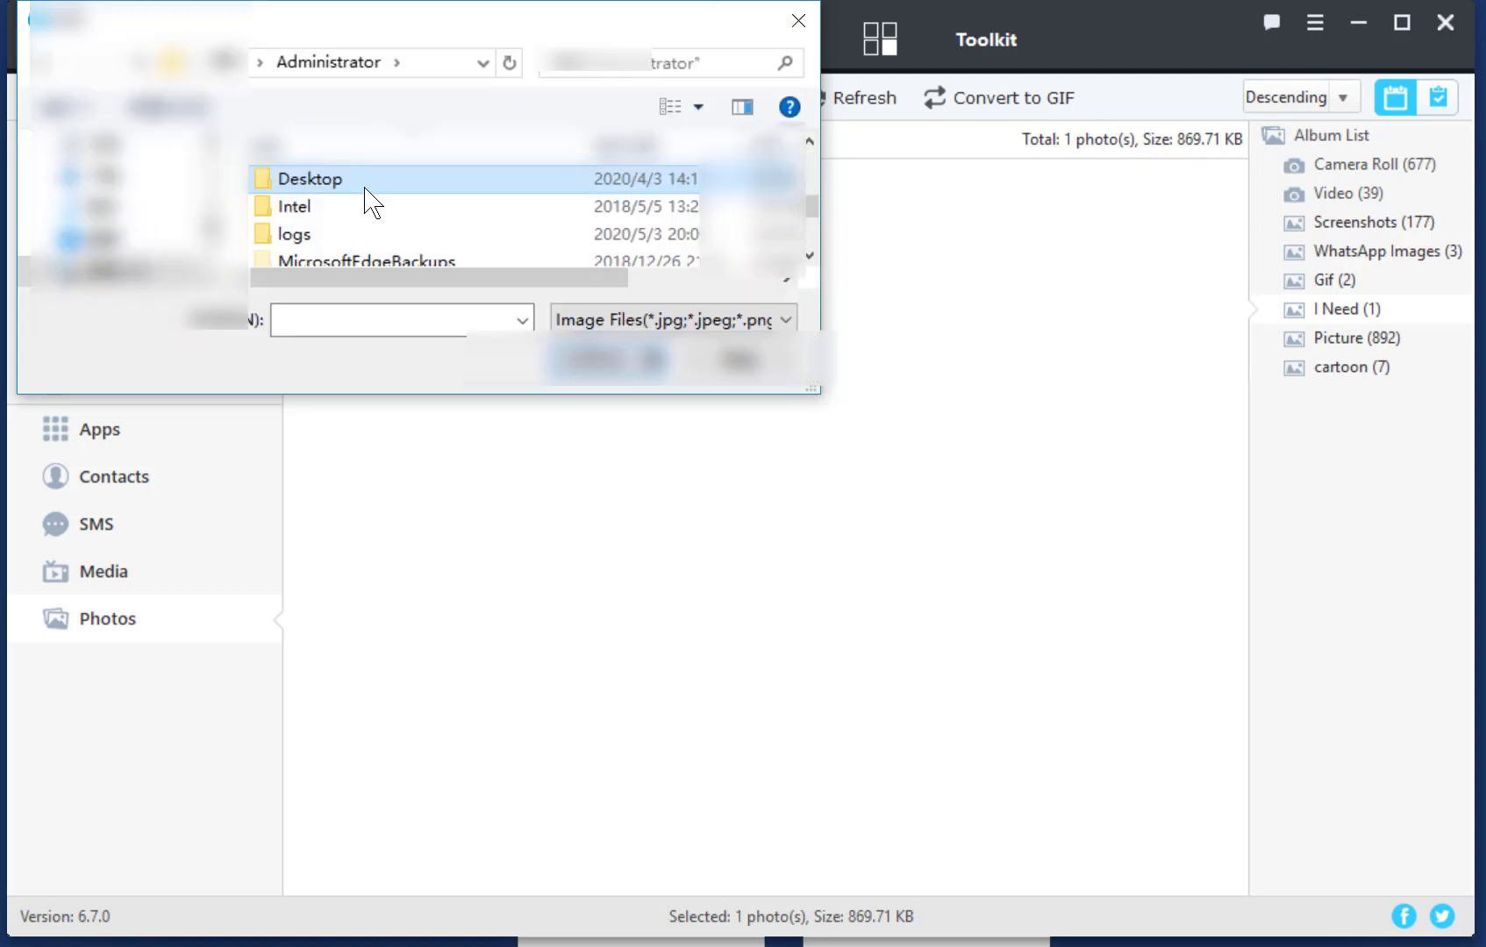
double_click(366, 188)
click(409, 195)
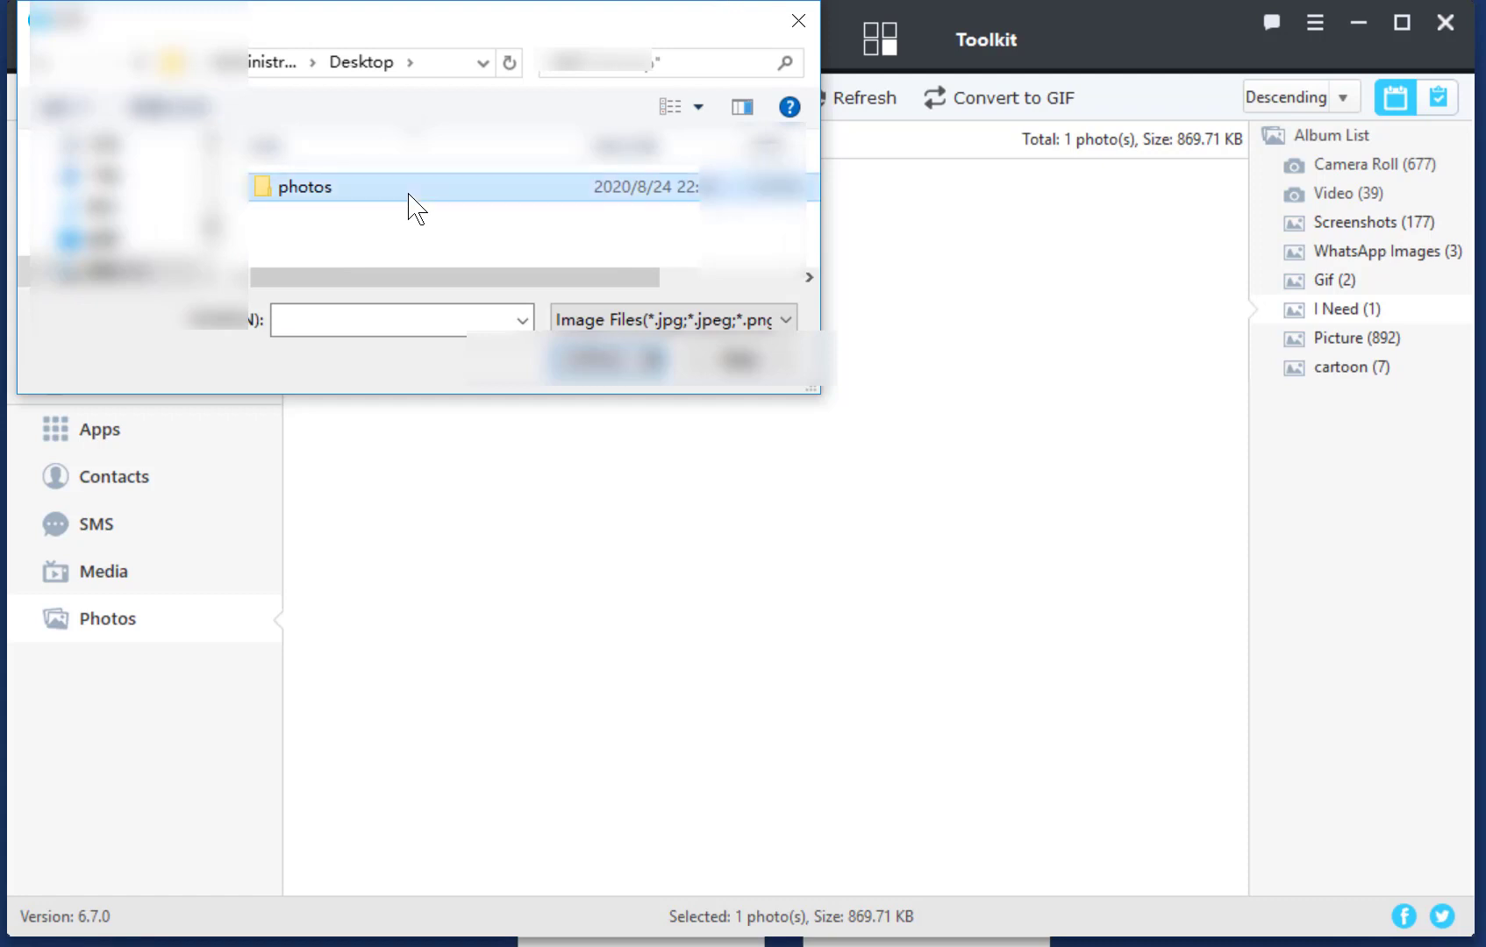
double_click(612, 203)
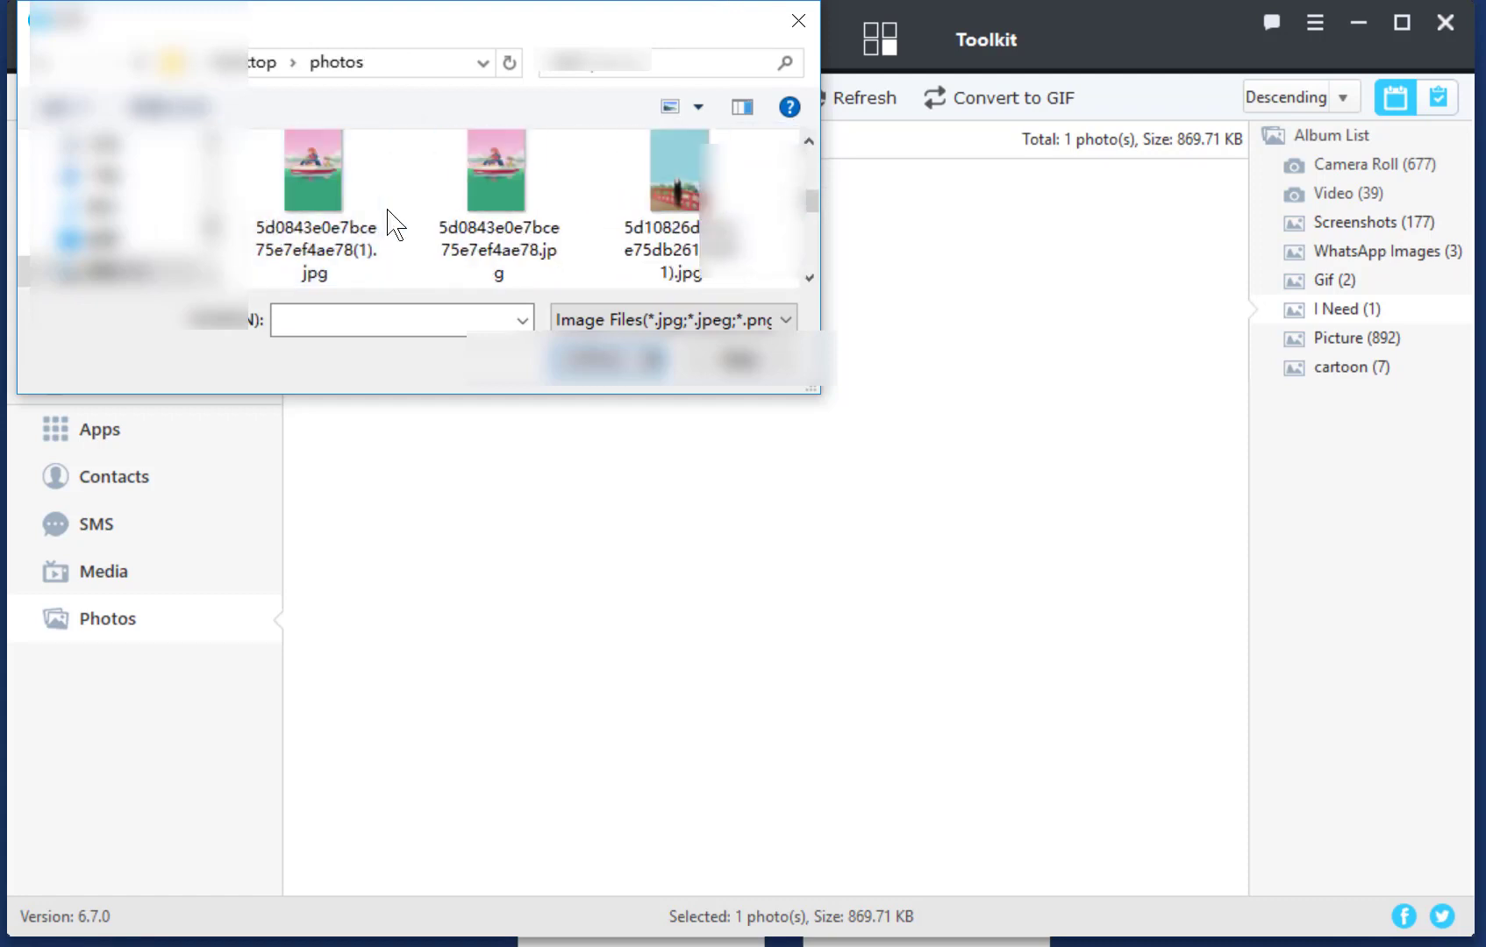
Step: Import the milk, steamboat and wind-turbine images into the I Need album
scroll(408, 229, down, 3)
scroll(488, 252, up, 2)
scroll(488, 252, down, 2)
scroll(499, 227, up, 1)
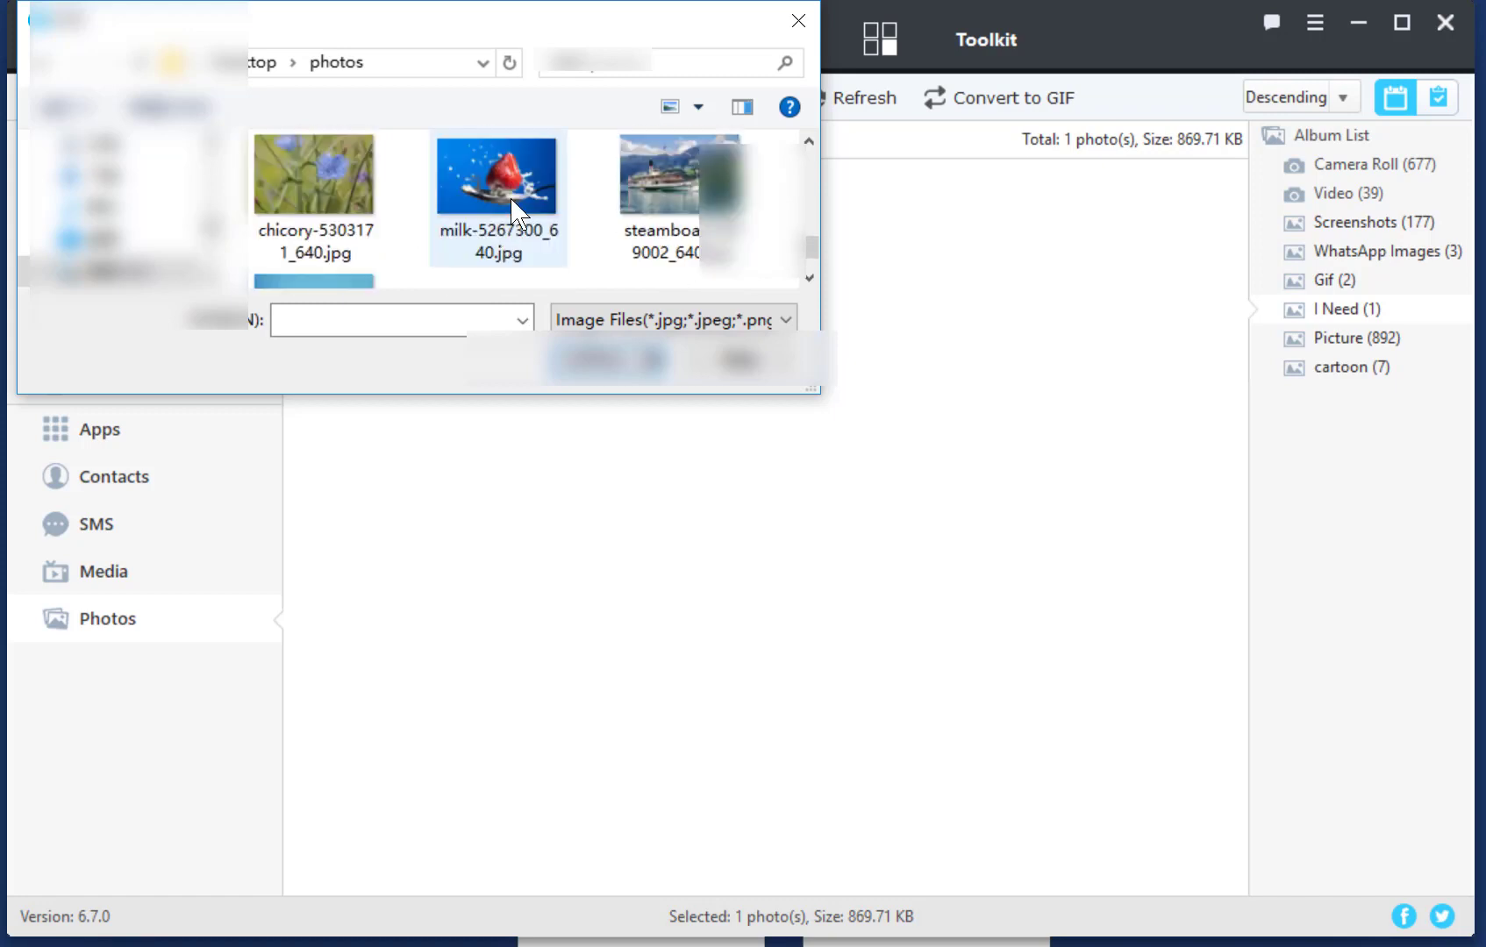
click(509, 199)
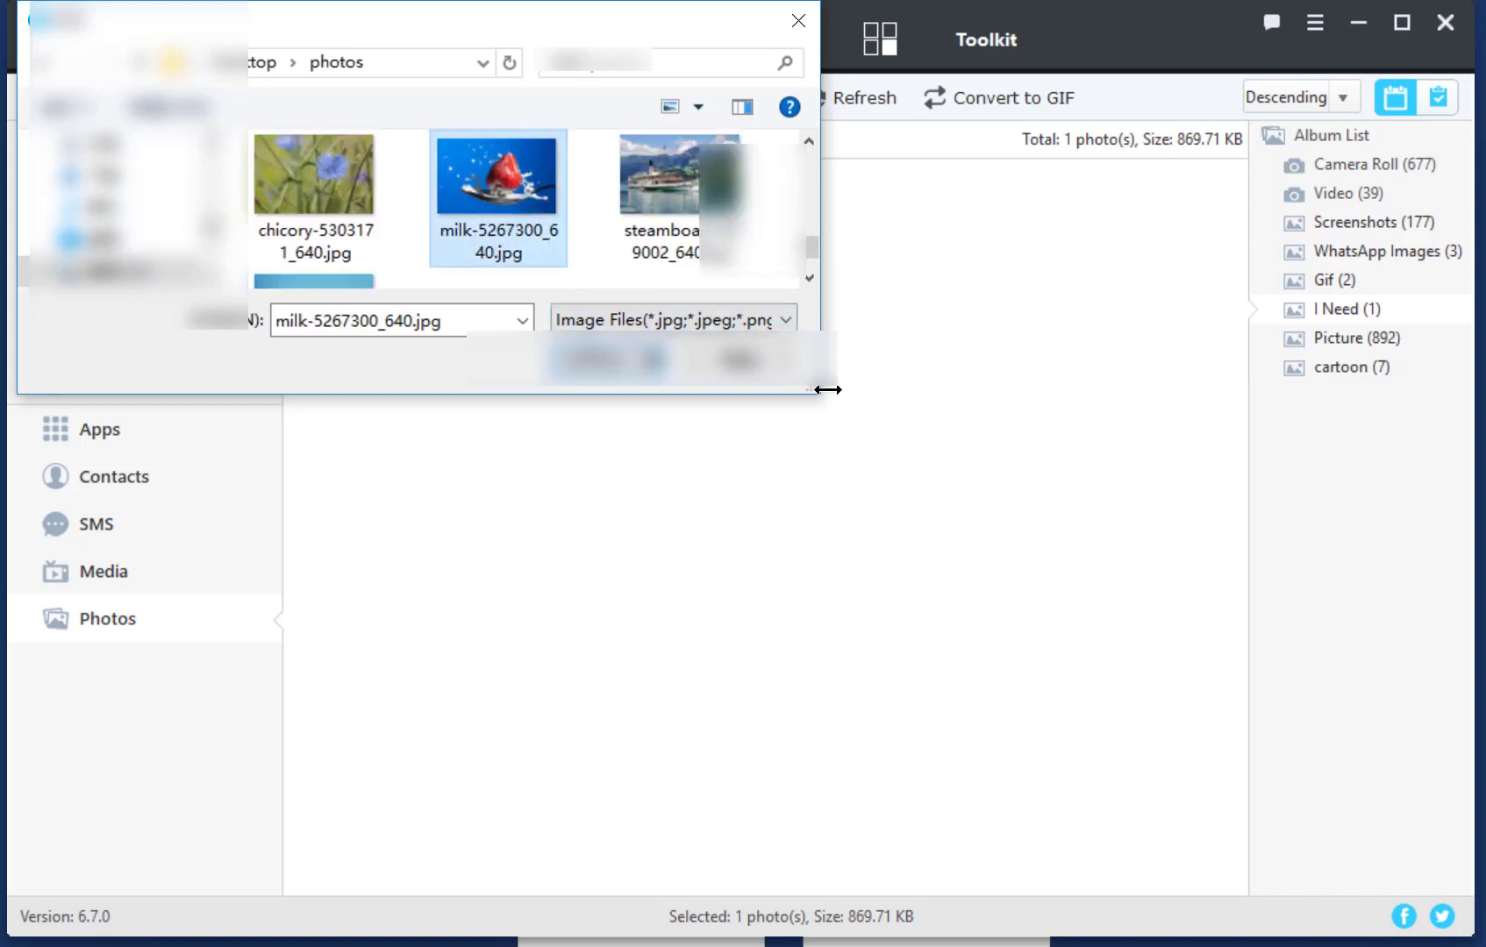
drag(822, 388, 935, 388)
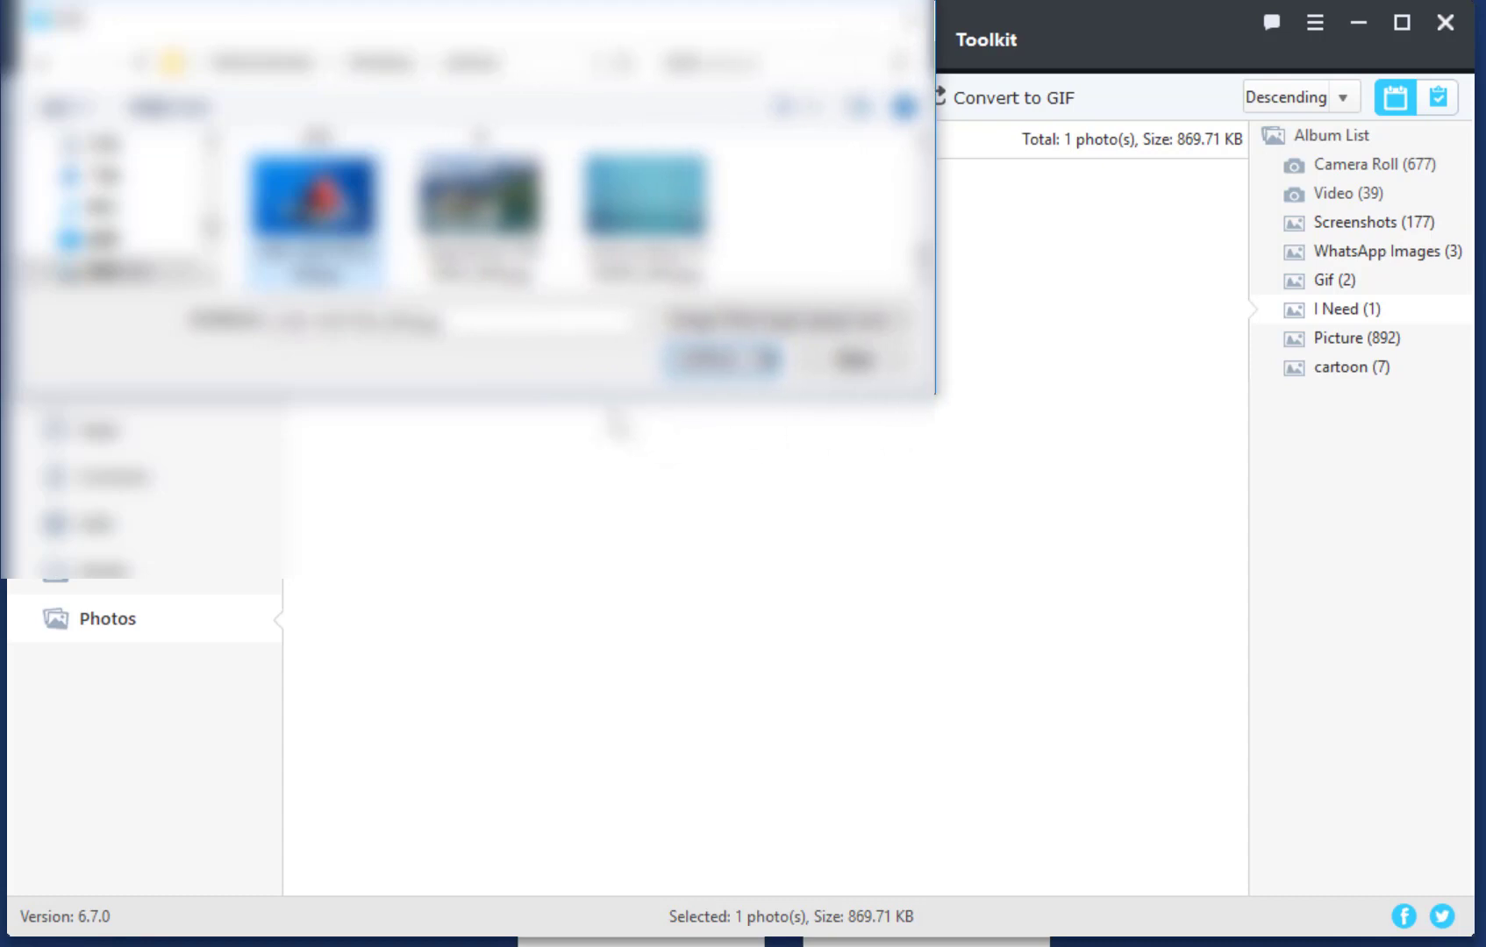
drag(600, 398, 581, 574)
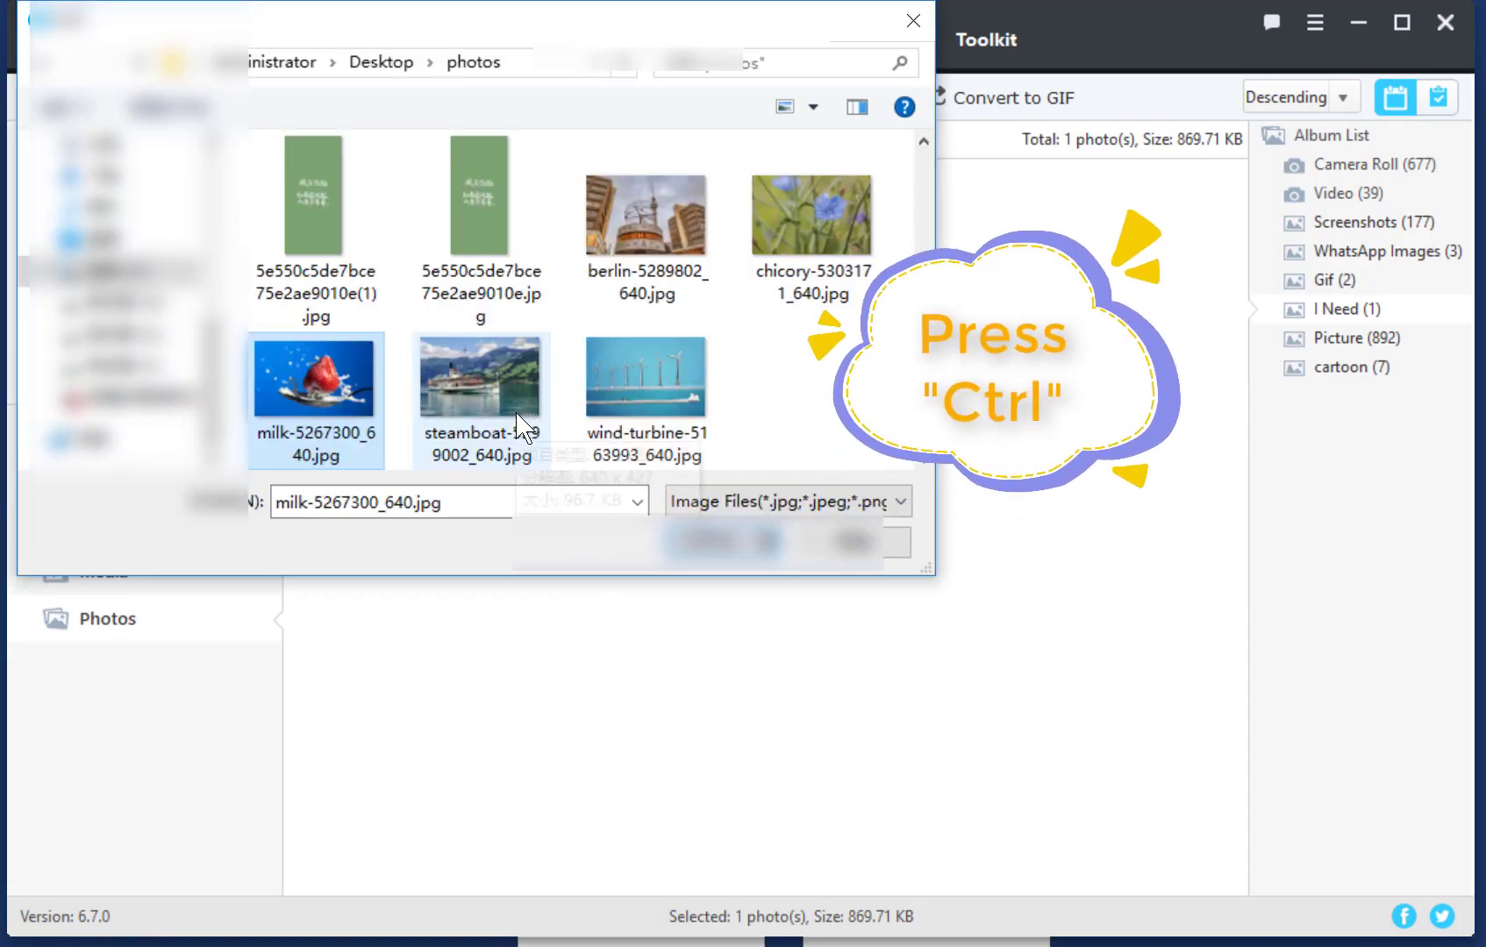
ctrl+click(486, 412)
ctrl+click(681, 388)
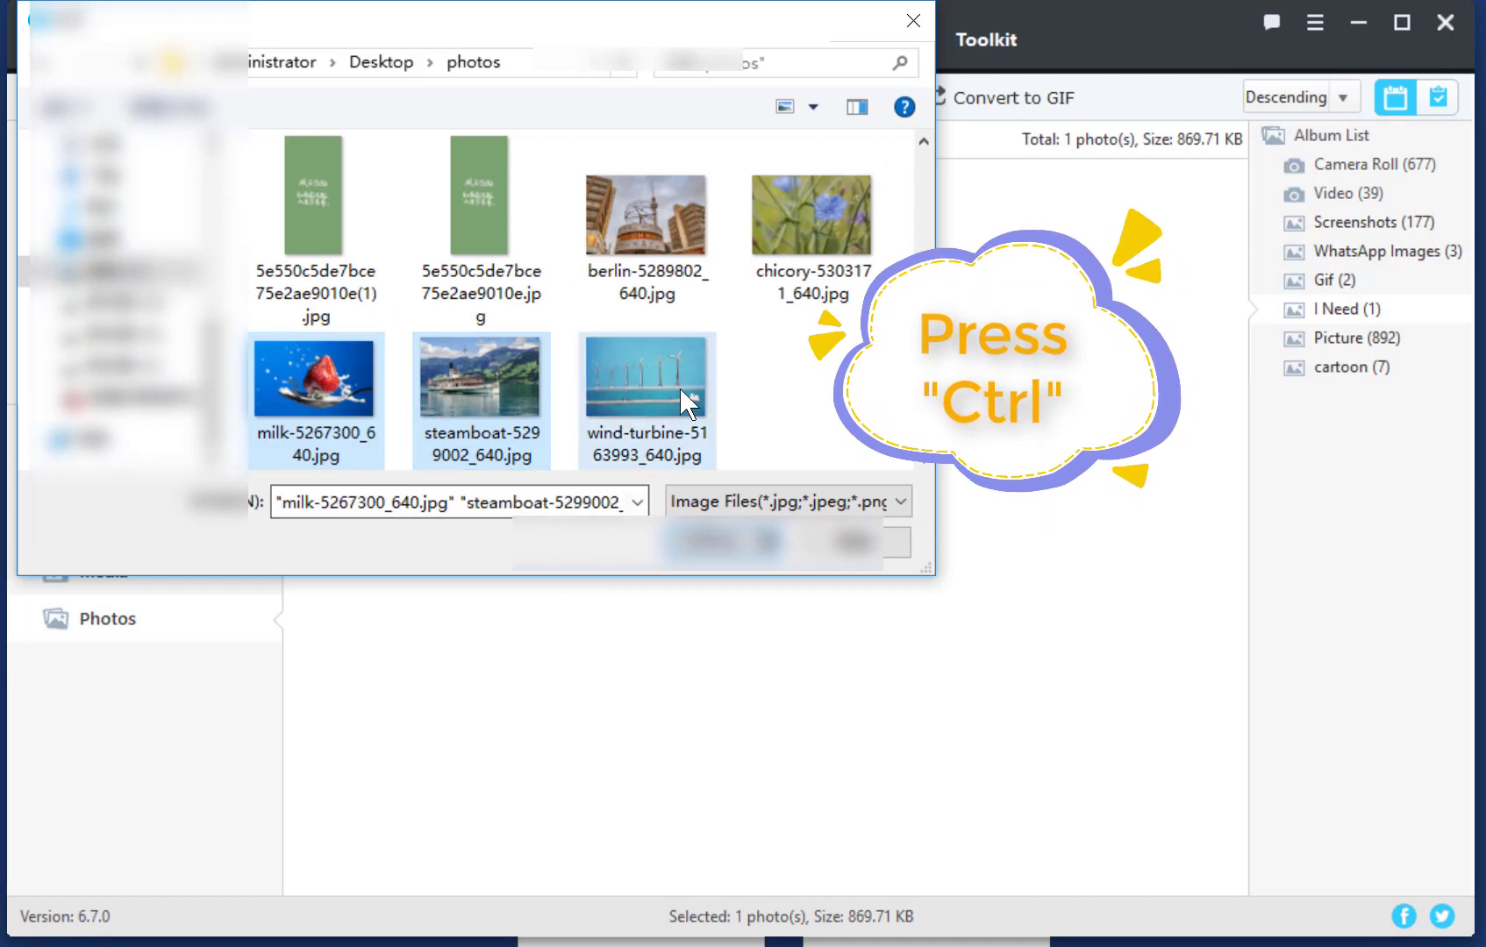
click(785, 428)
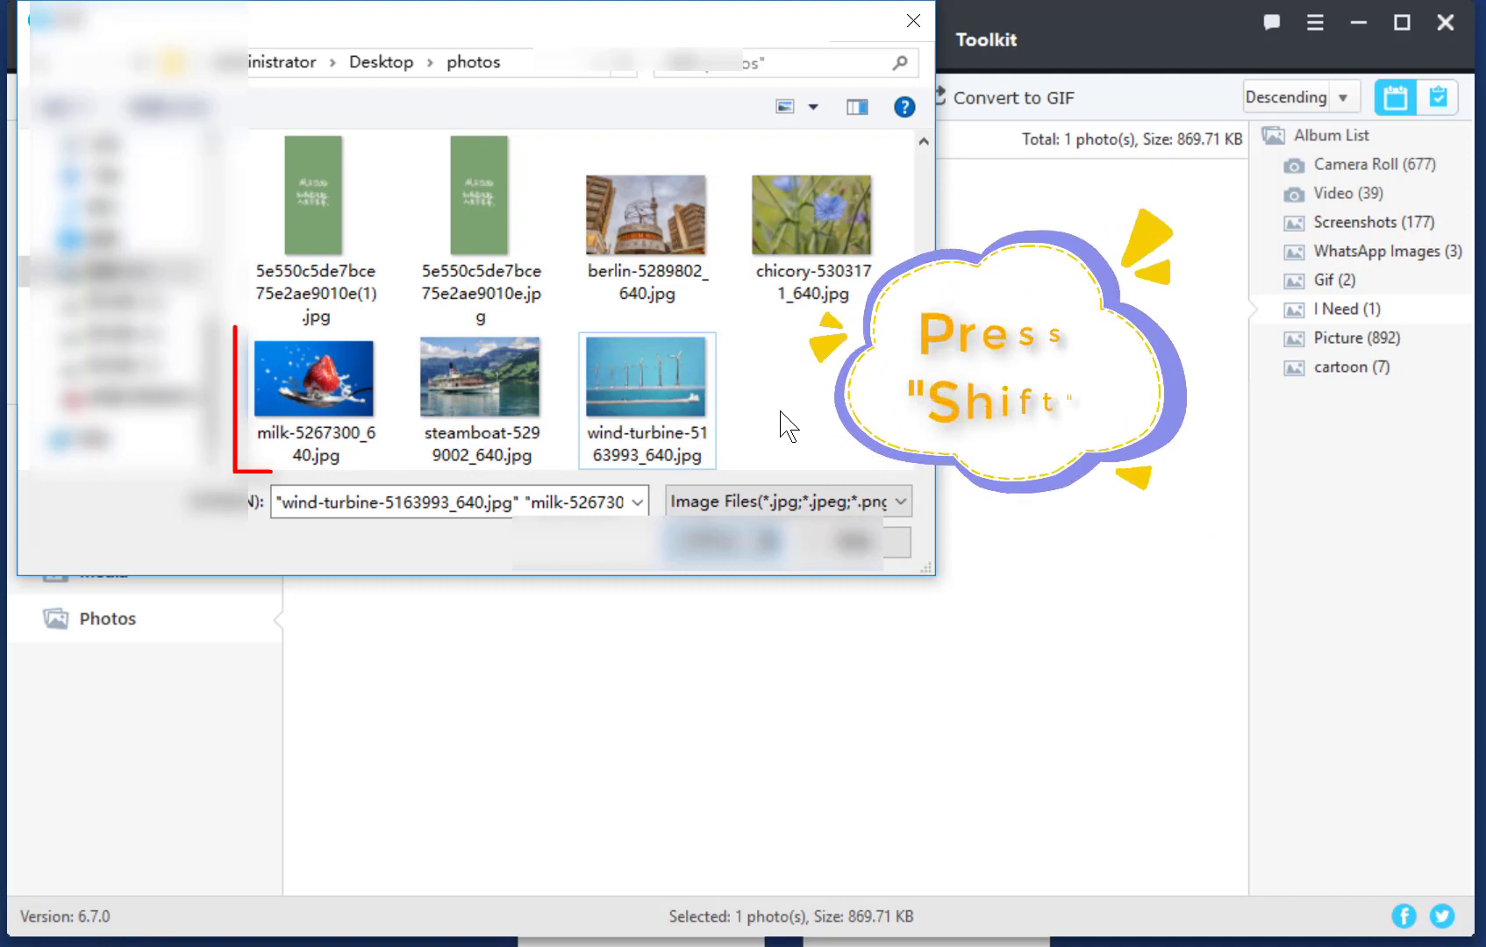
click(292, 376)
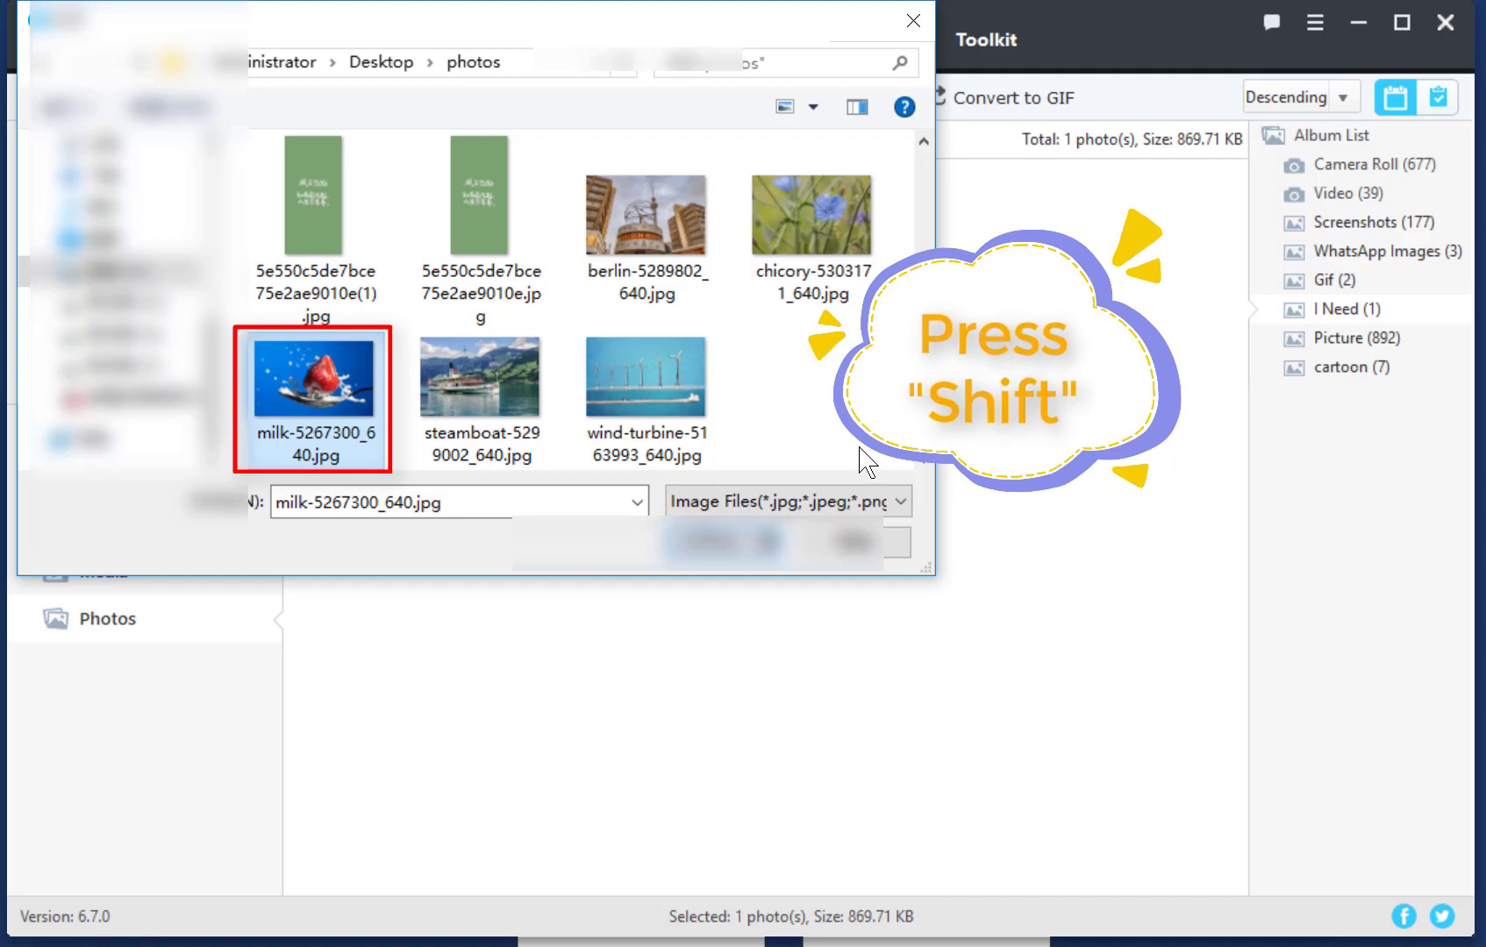
shift+click(667, 364)
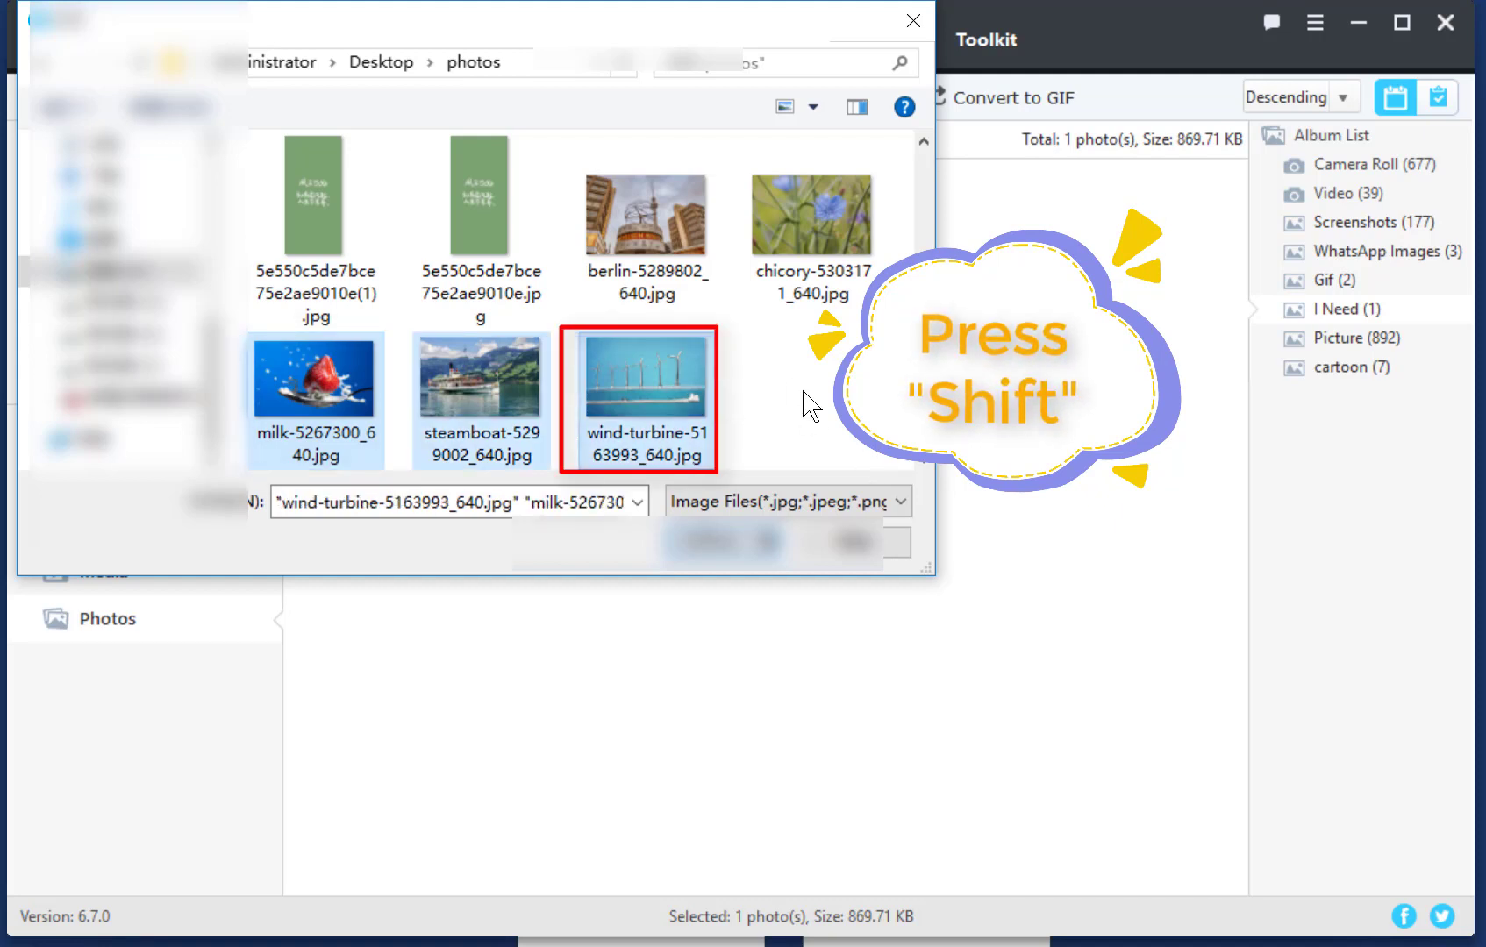
click(733, 540)
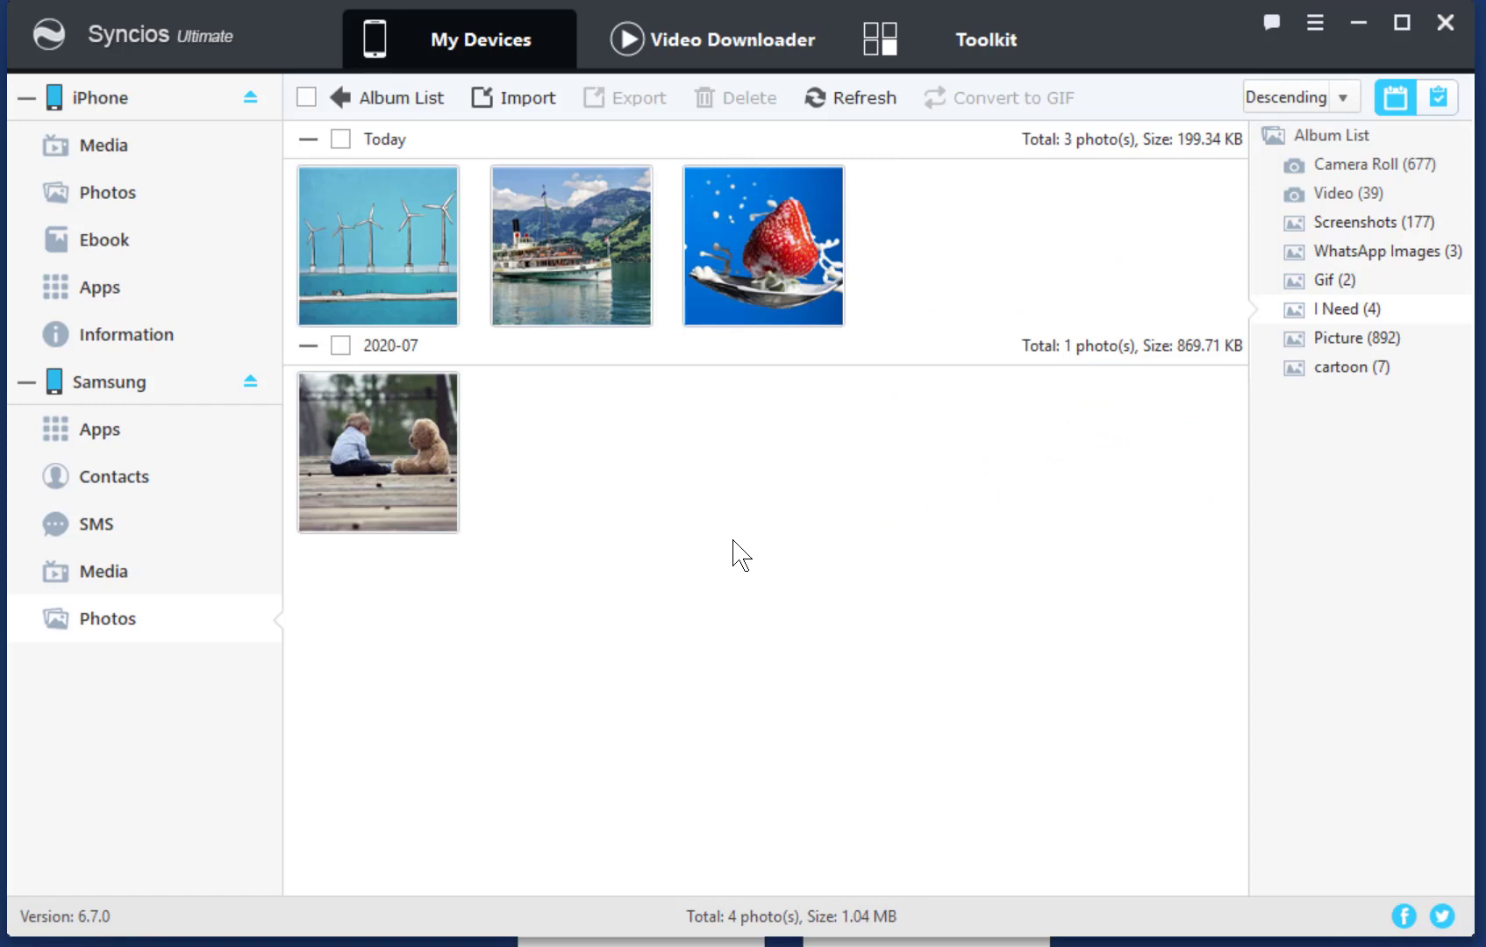
Step: Open and close the Video Downloader's Add URL(s) form, then show the Toolkit page
click(114, 477)
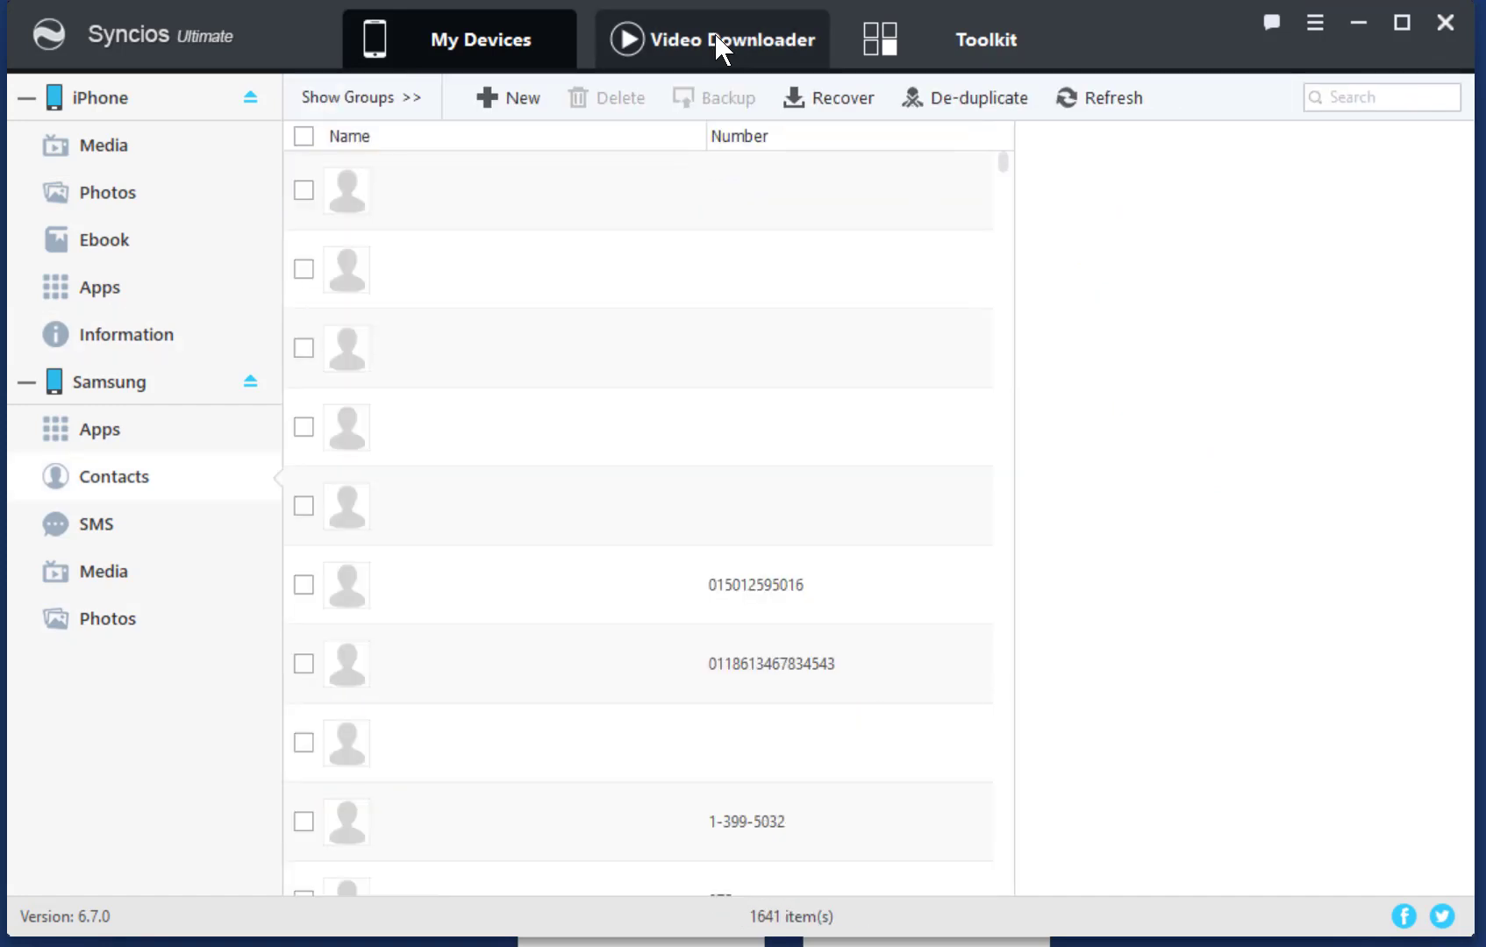
click(719, 49)
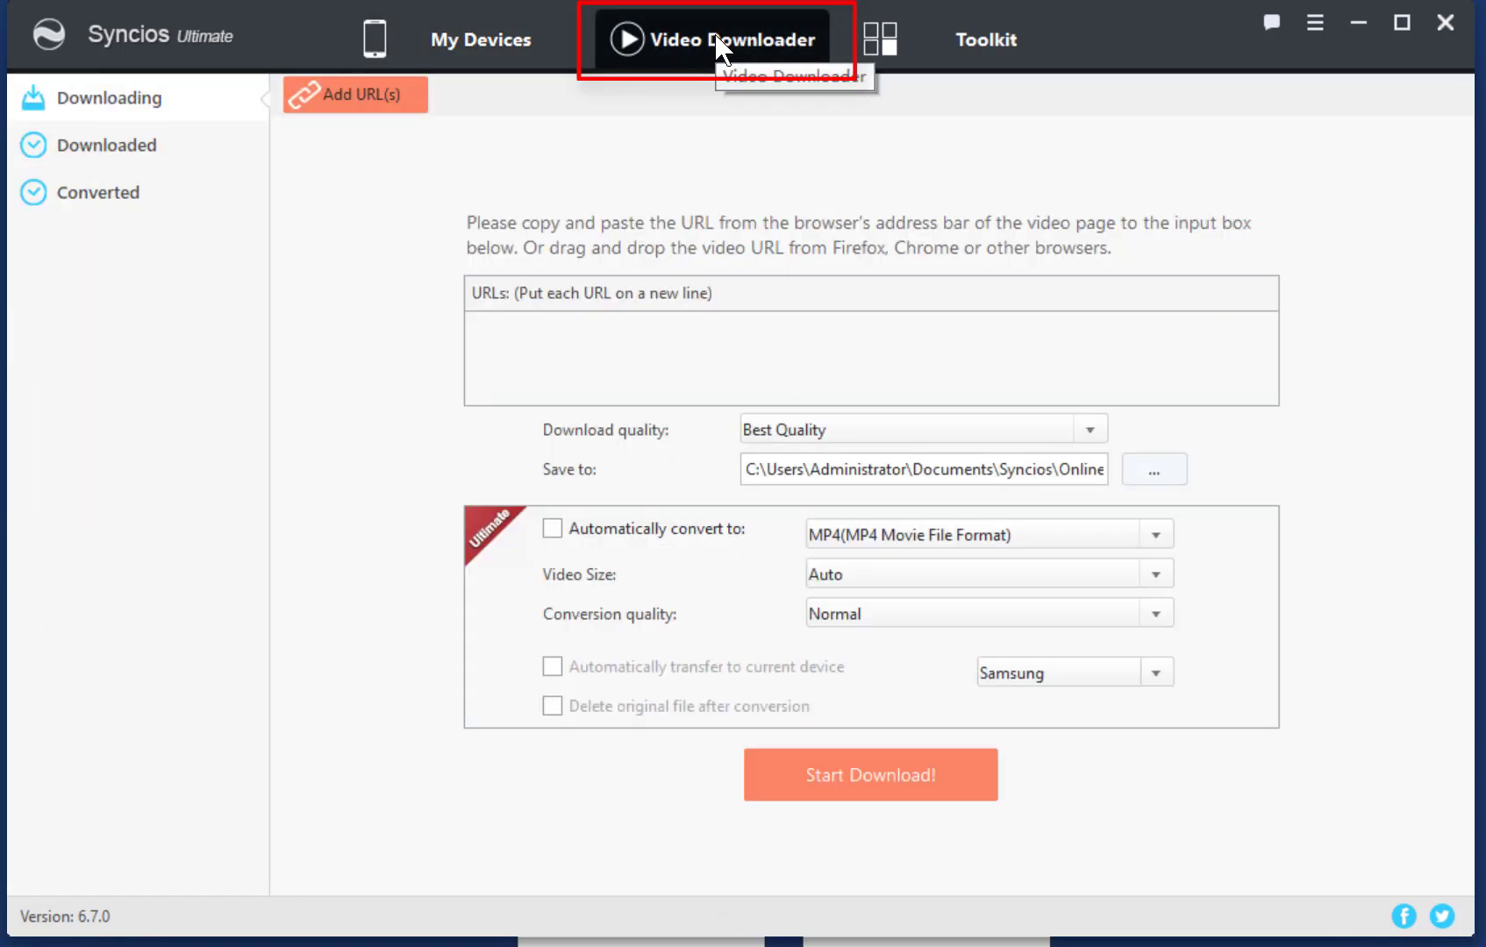
click(341, 87)
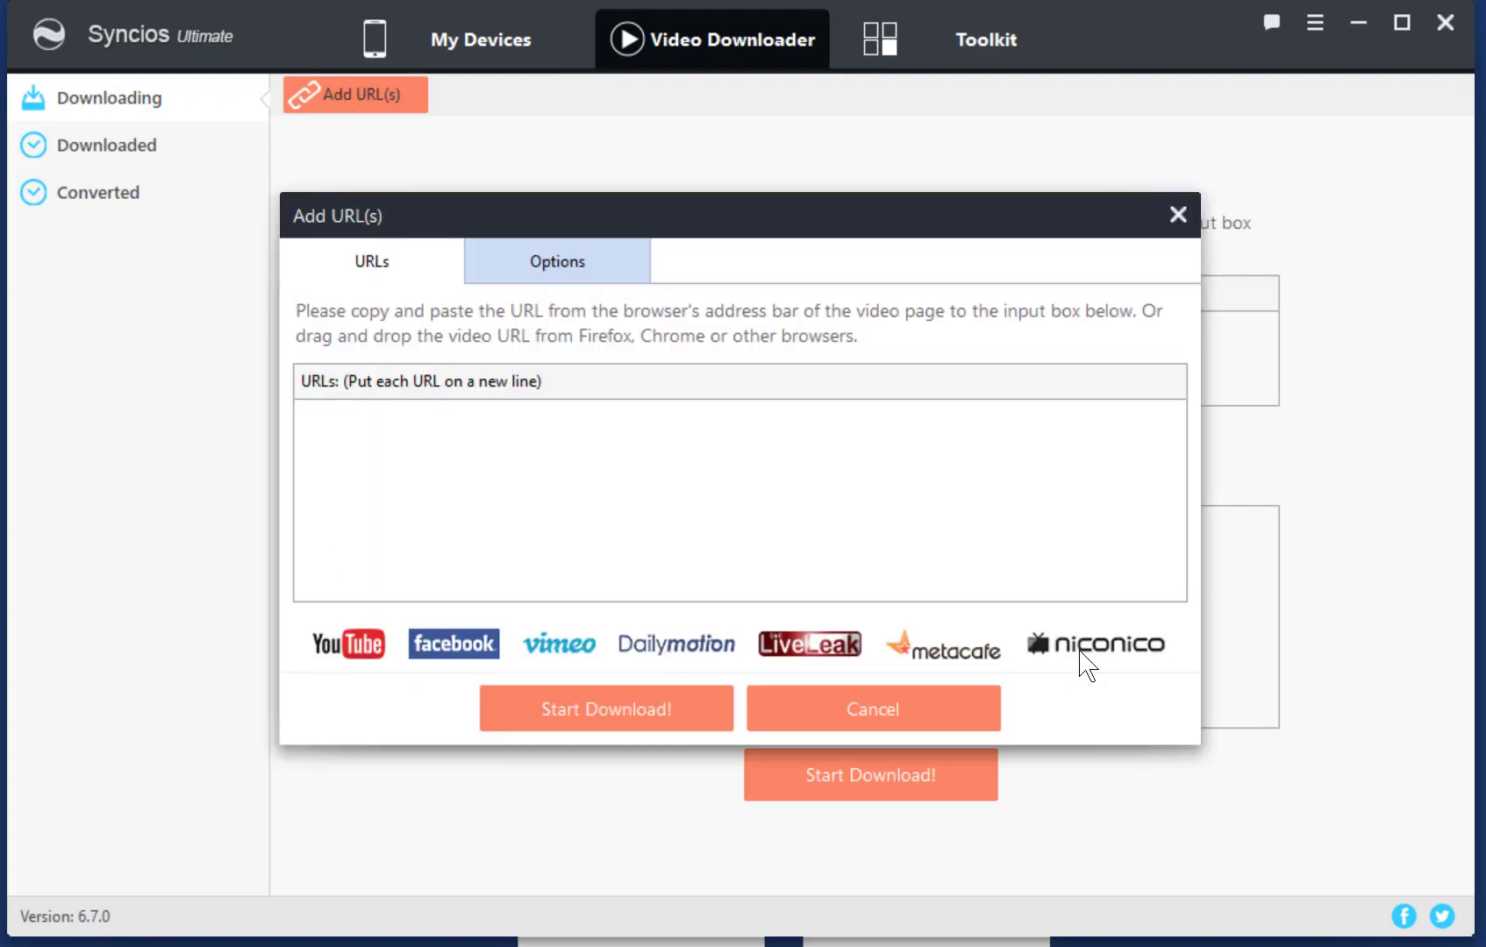
click(1188, 208)
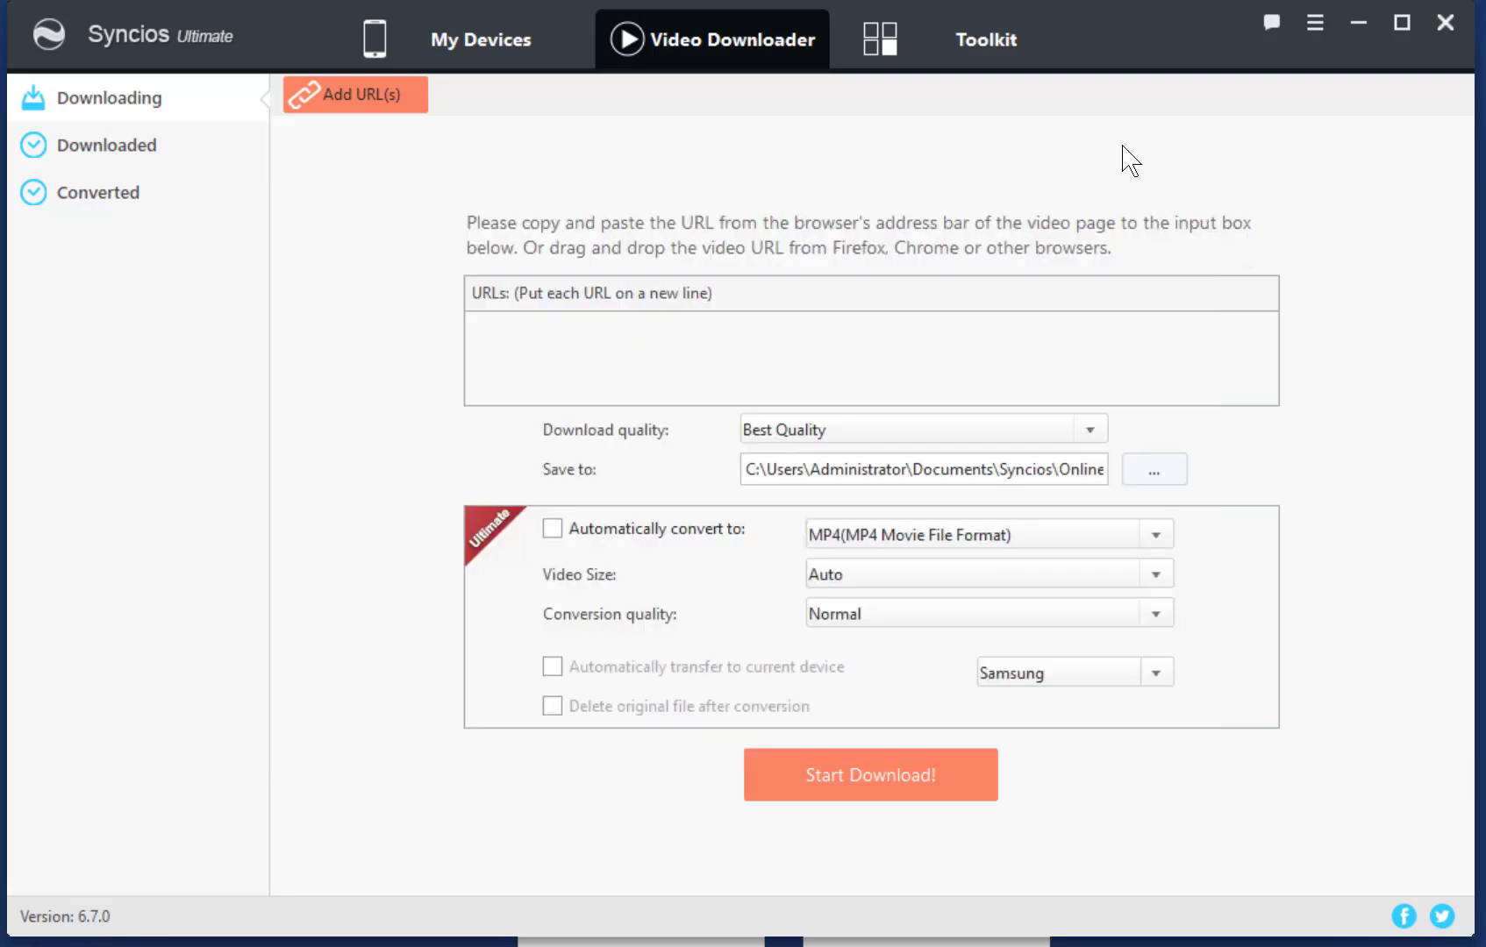
click(989, 62)
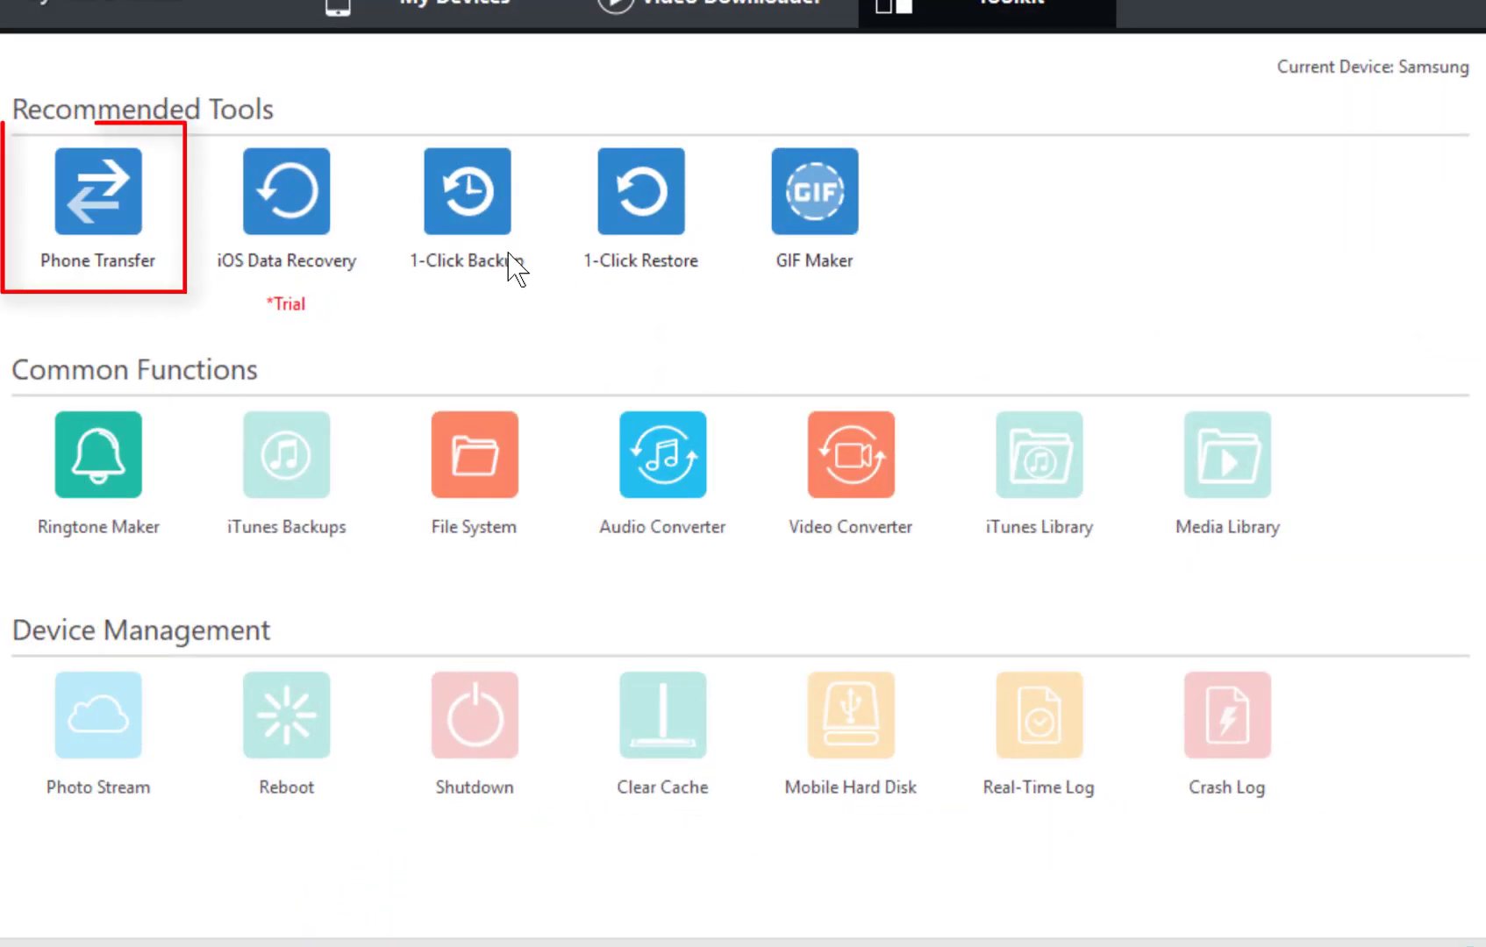
Step: Start Phone Transfer with iPhone as source and Samsung as target, continuing to data selection
click(93, 189)
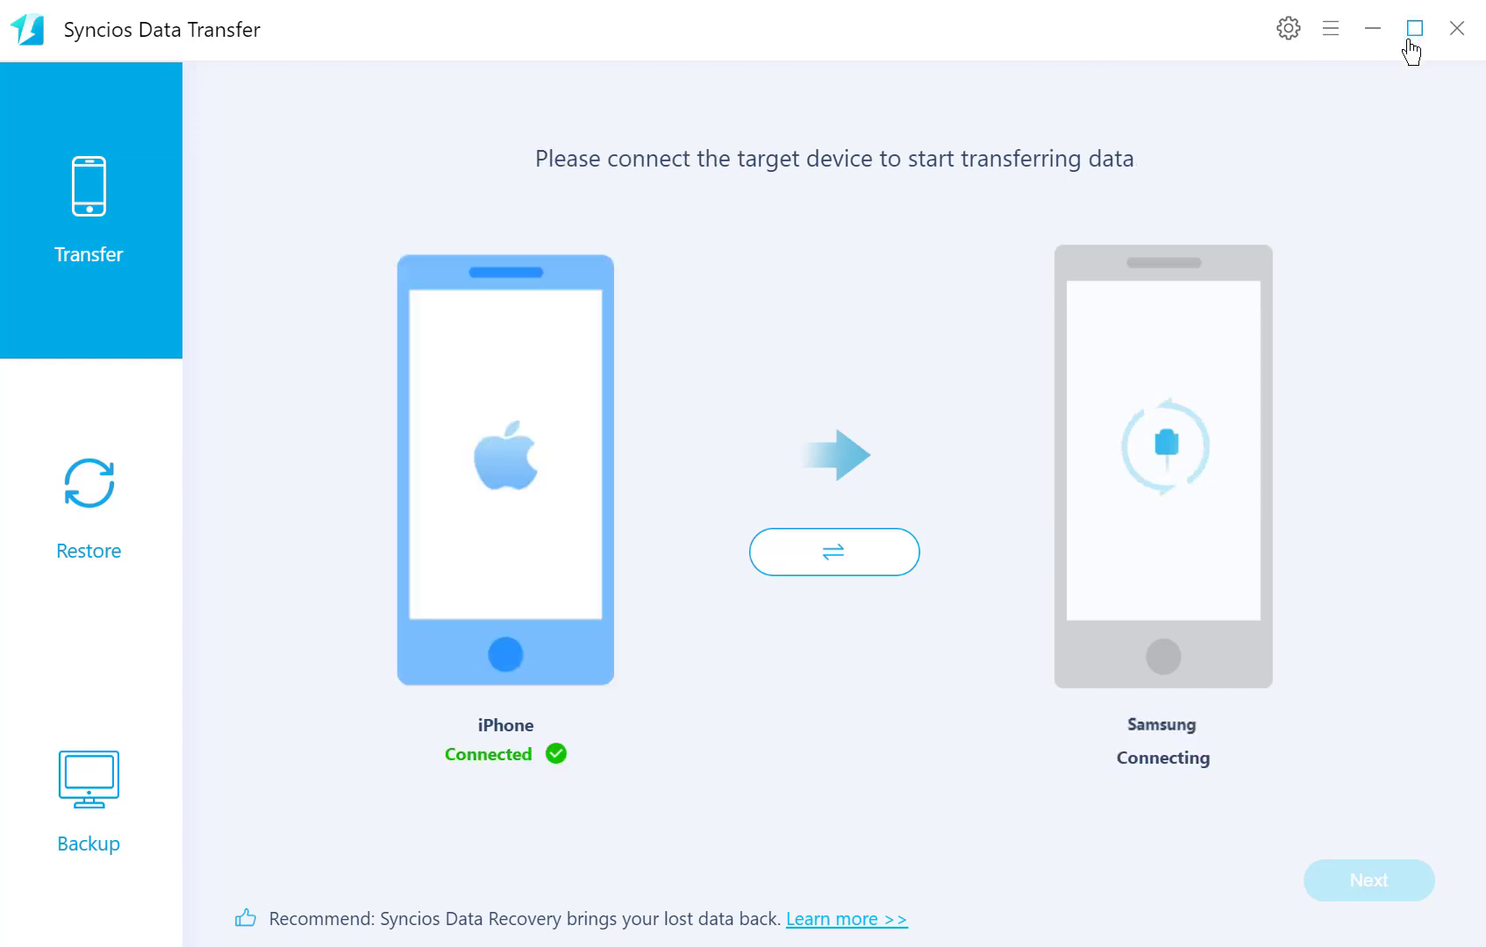
click(859, 581)
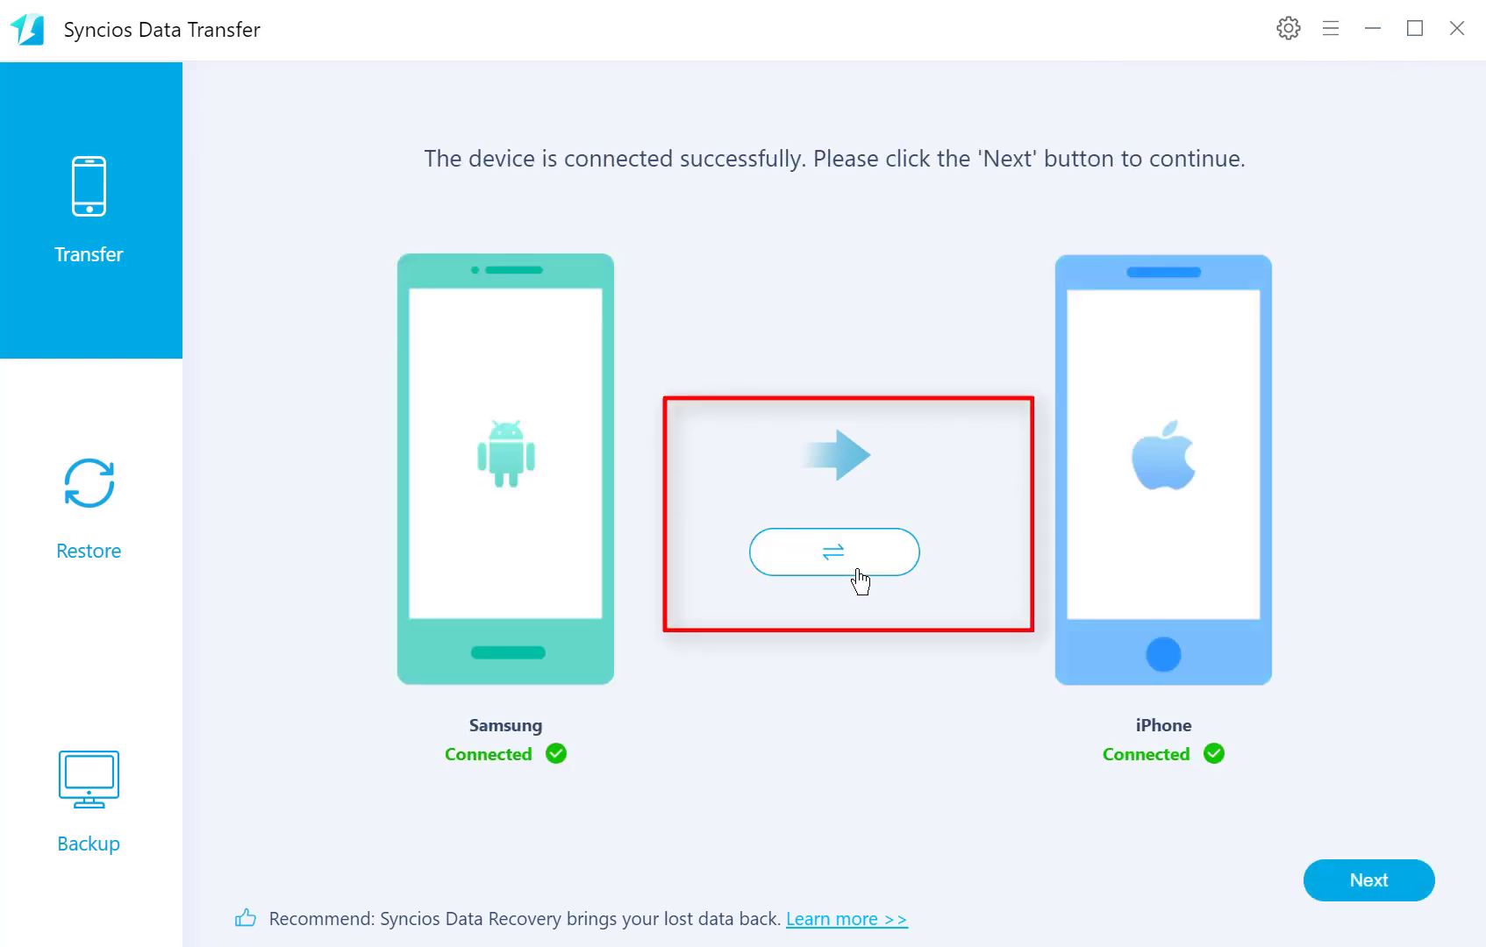
click(859, 581)
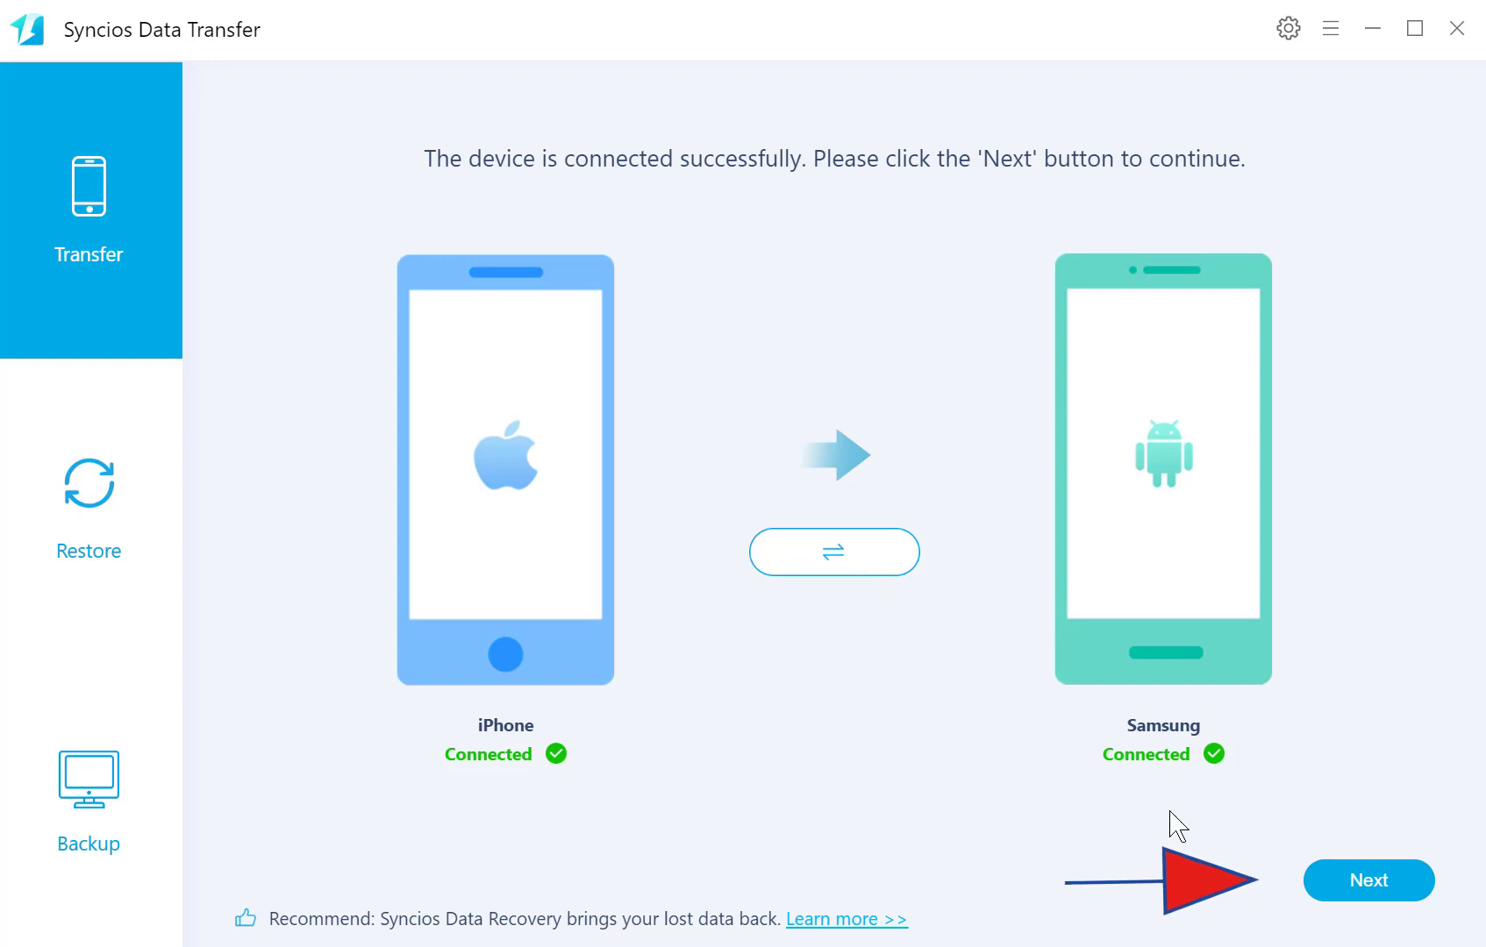
click(1374, 882)
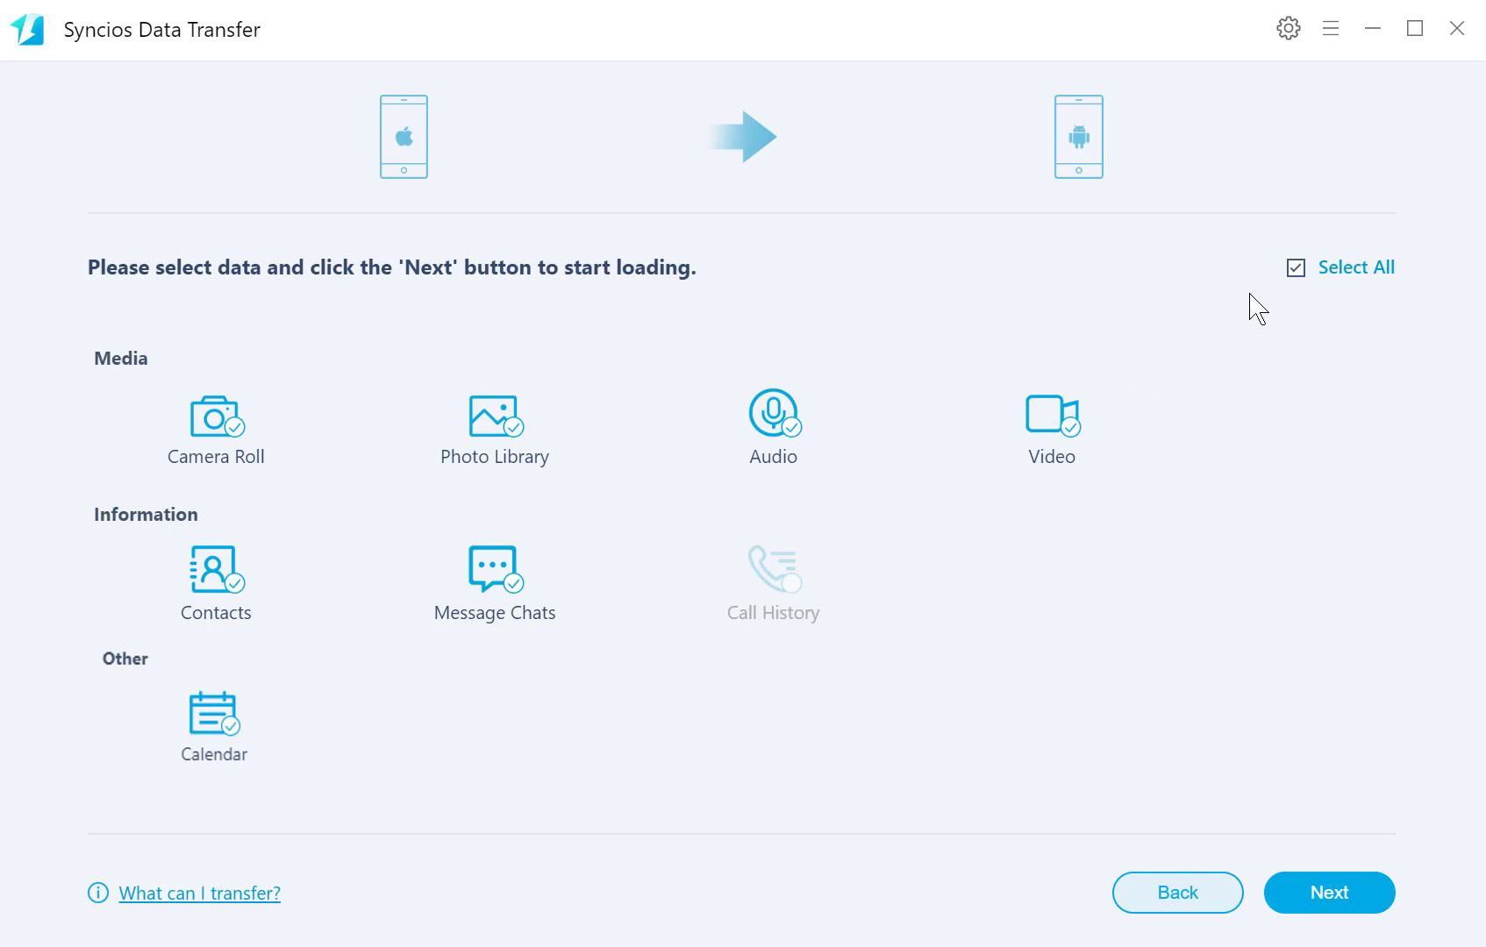
Step: Transfer only Audio from iPhone to Samsung, copying 78 of 140 items
click(1304, 273)
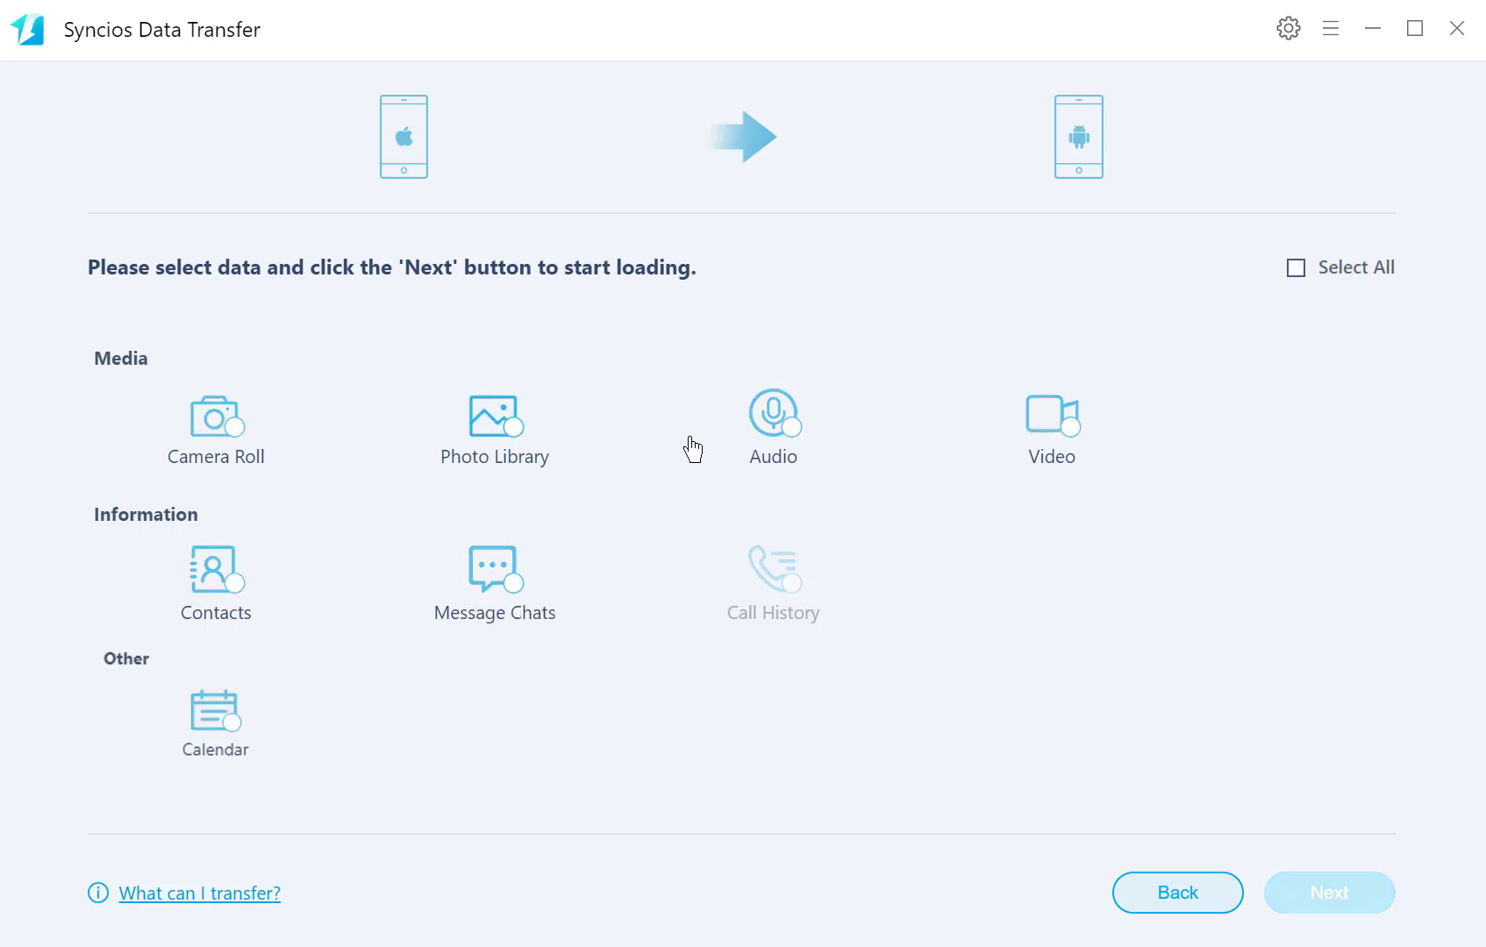
click(794, 427)
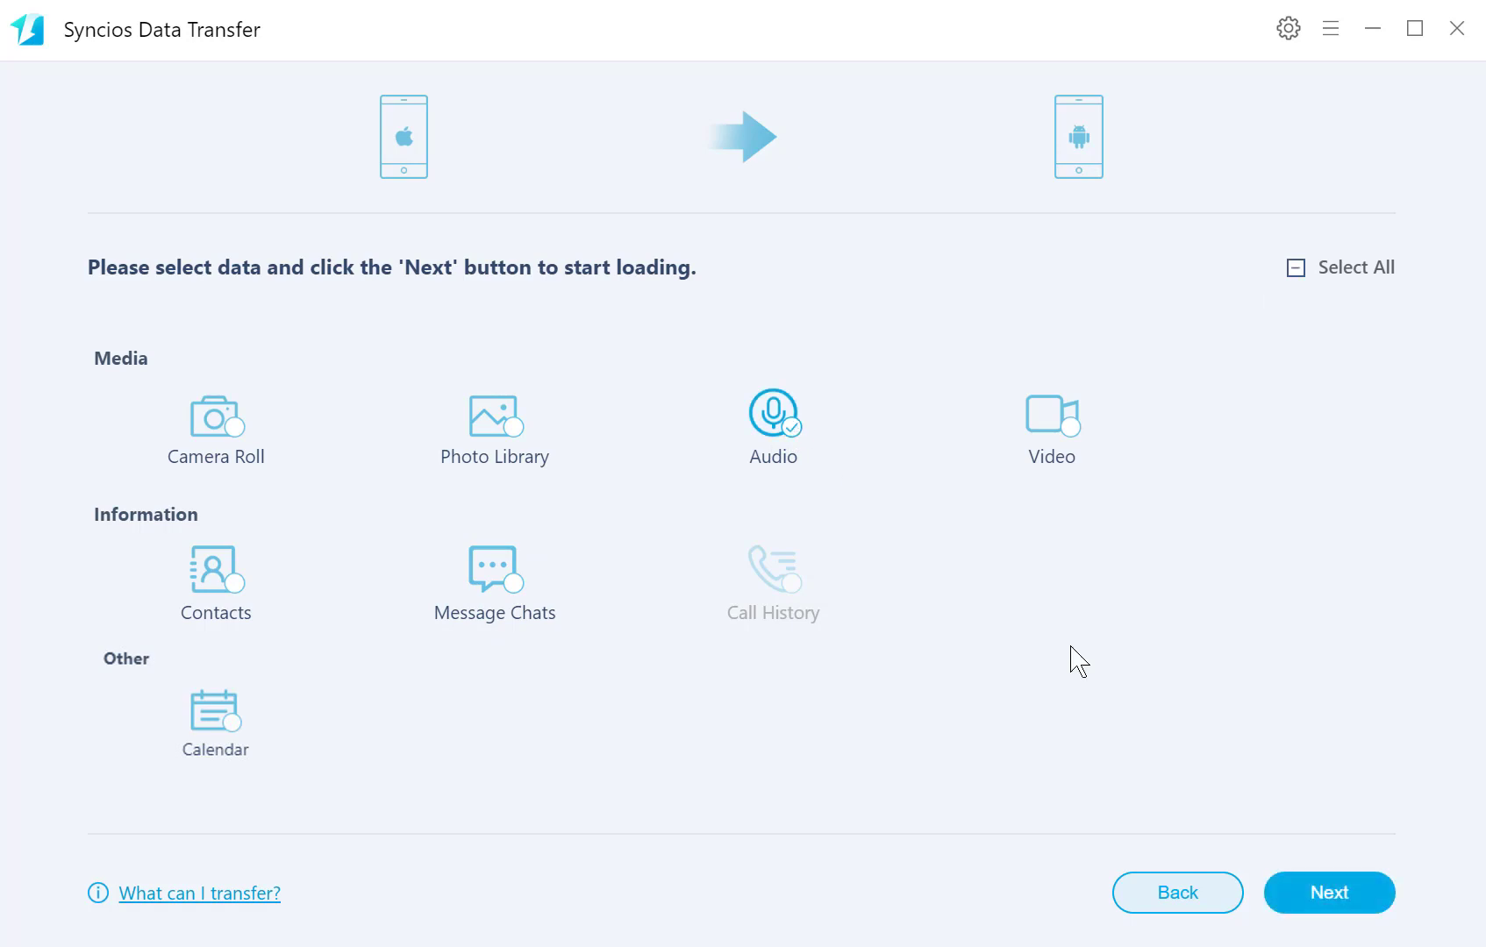
click(1300, 893)
click(1342, 905)
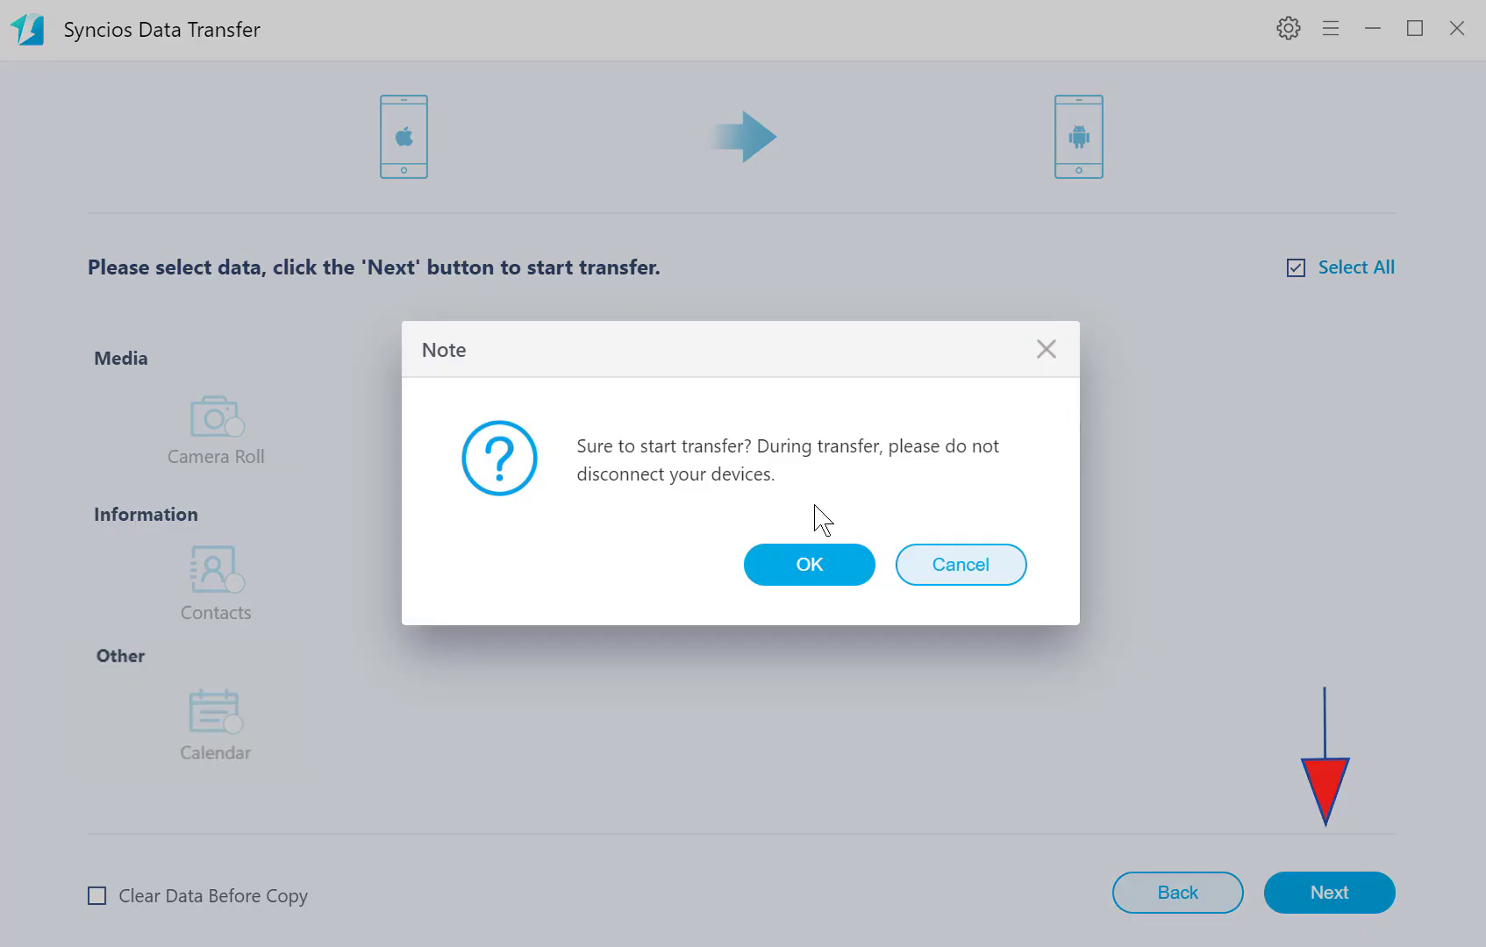
click(813, 561)
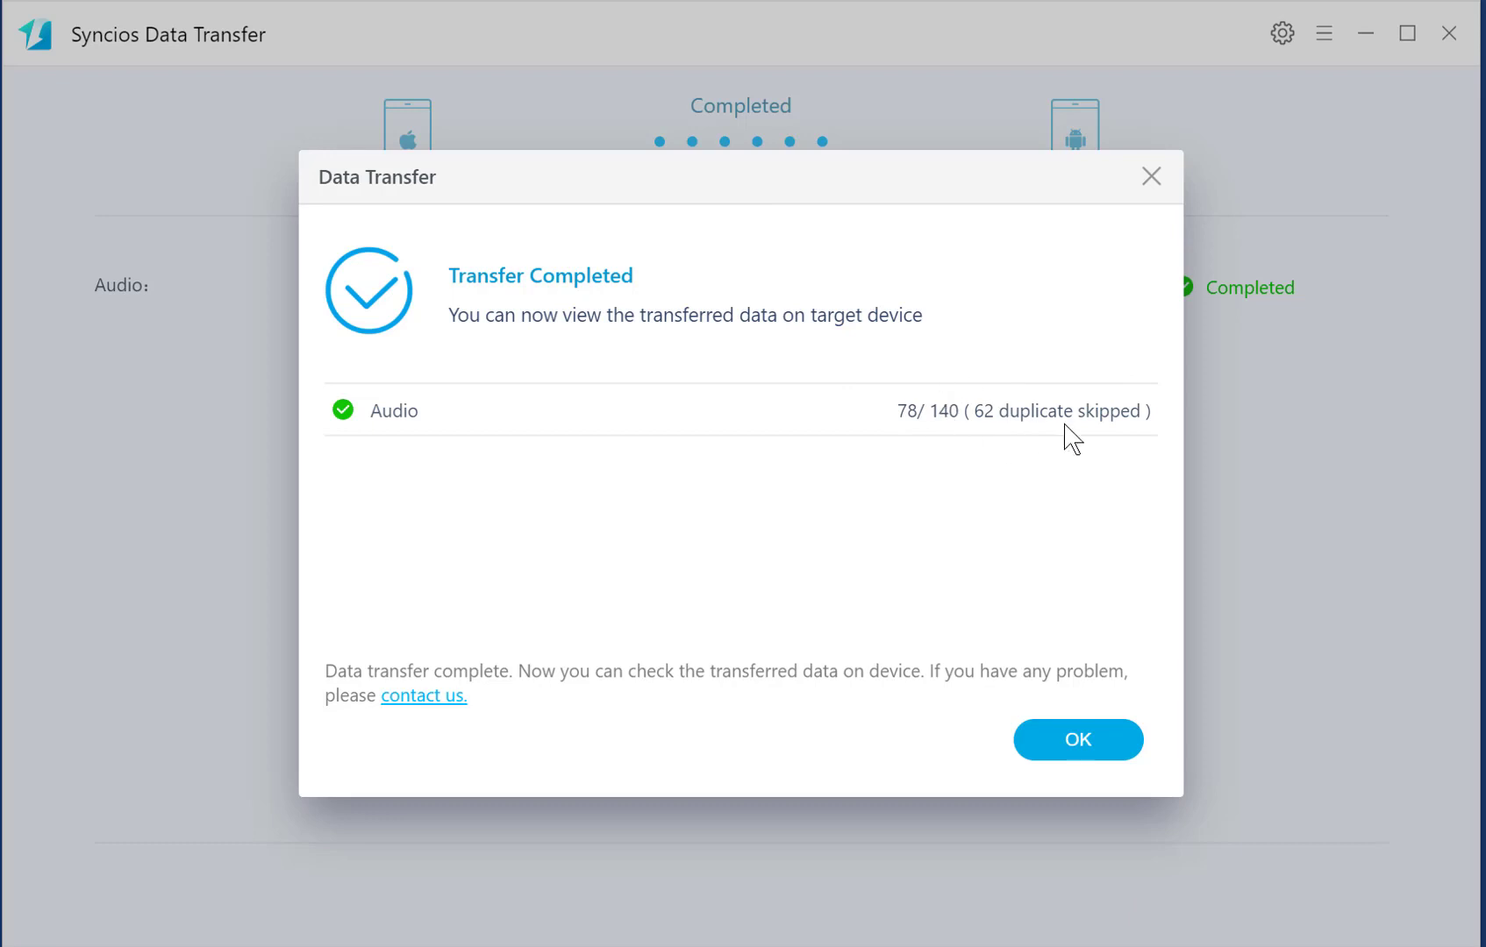
Step: Dismiss the Transfer Completed summary, return via the Restore tab, and exit Syncios Data Transfer
click(1107, 746)
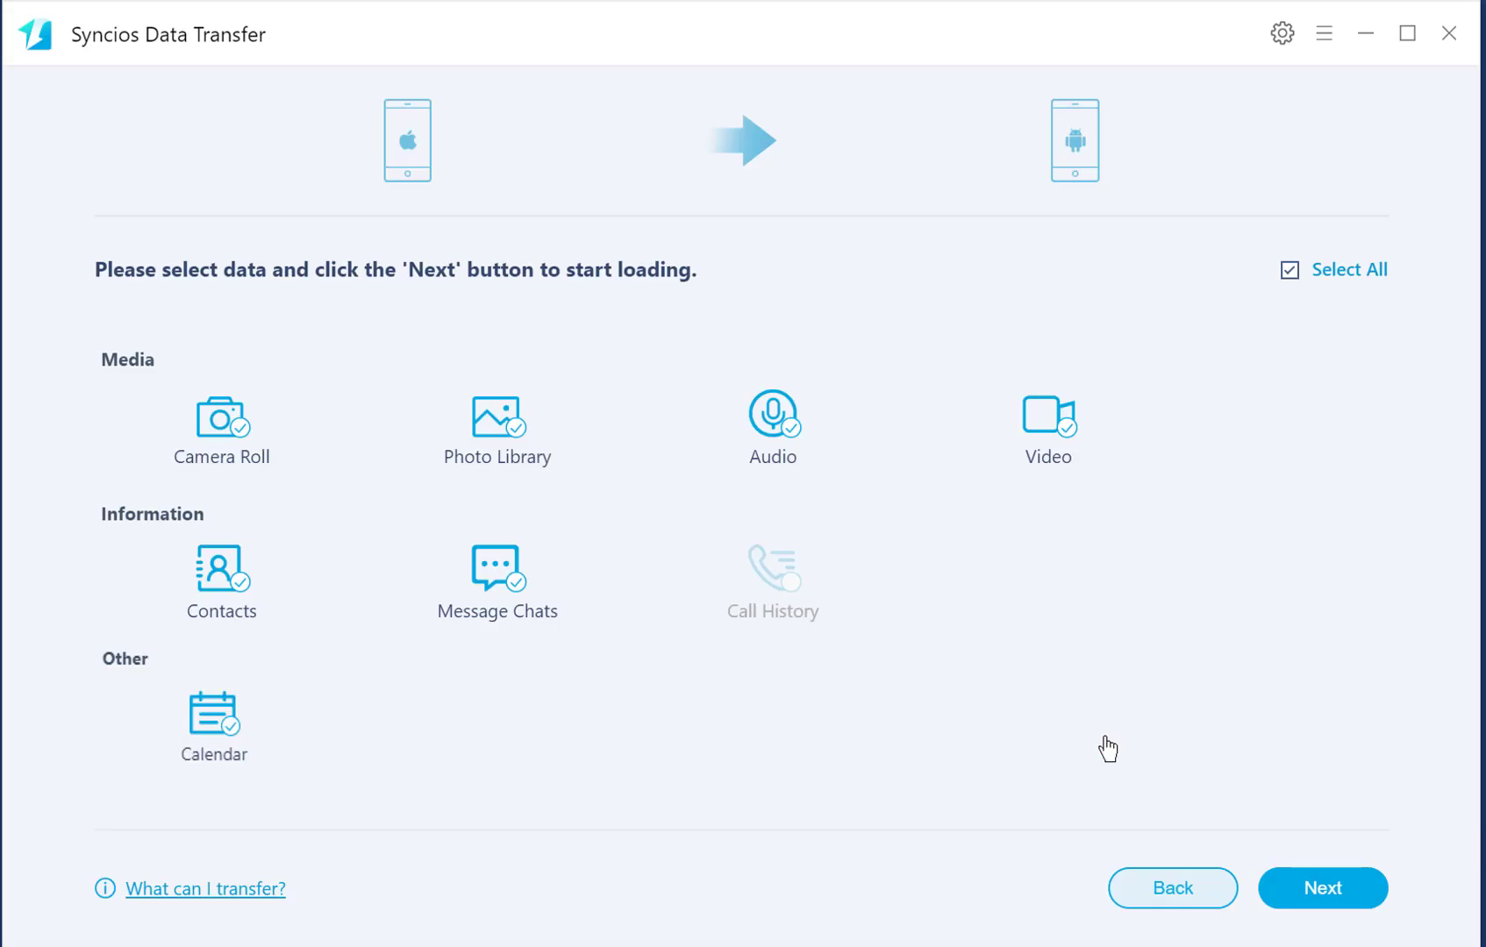
click(1131, 897)
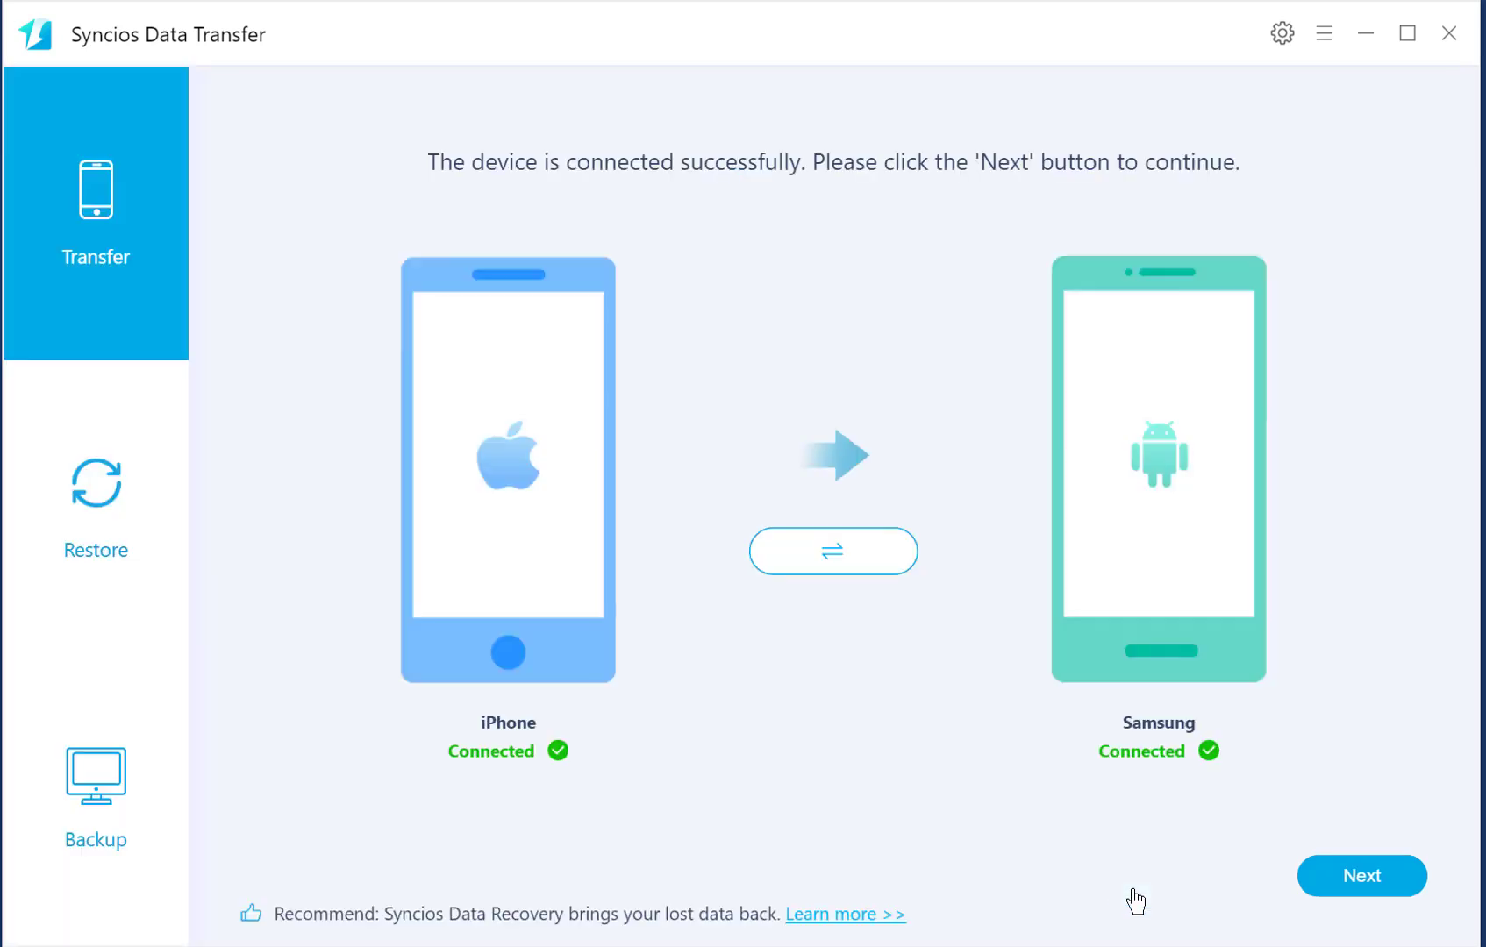
click(137, 509)
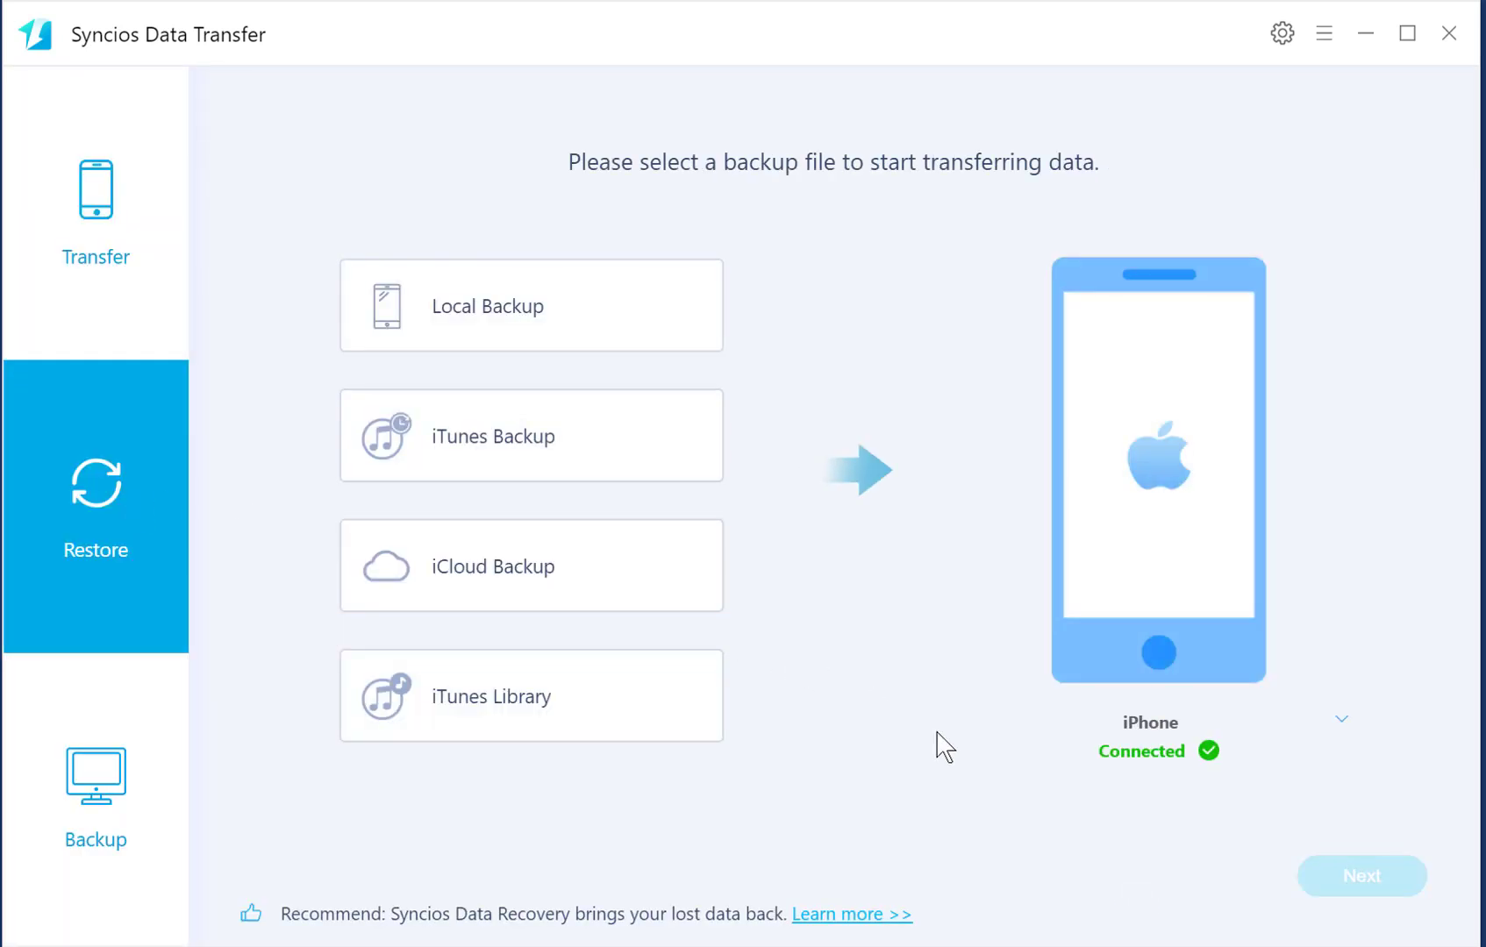
click(1447, 35)
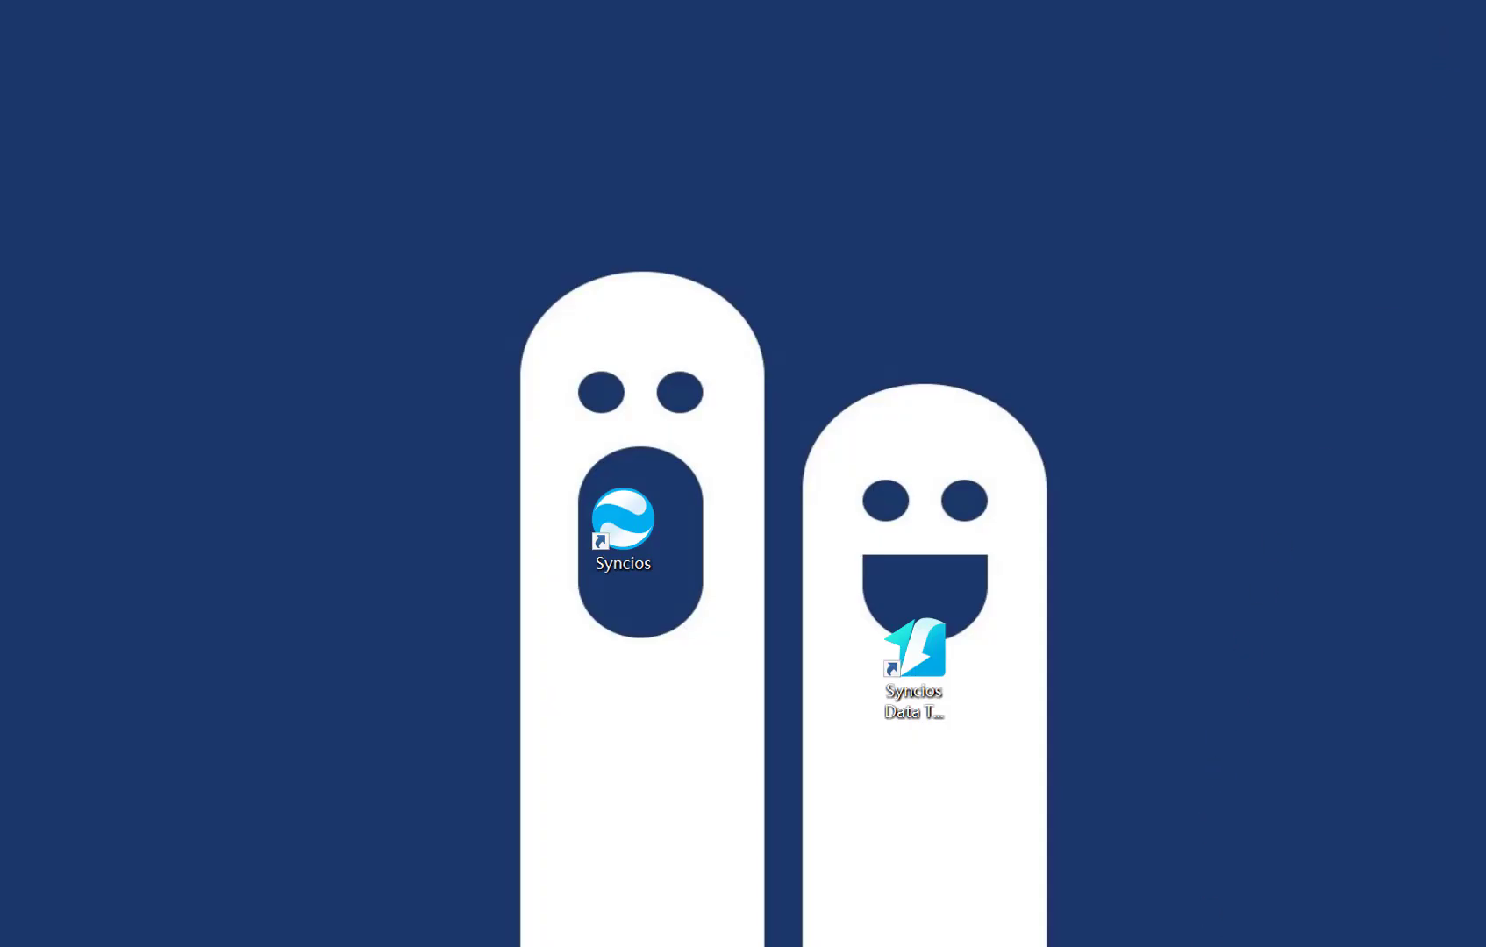